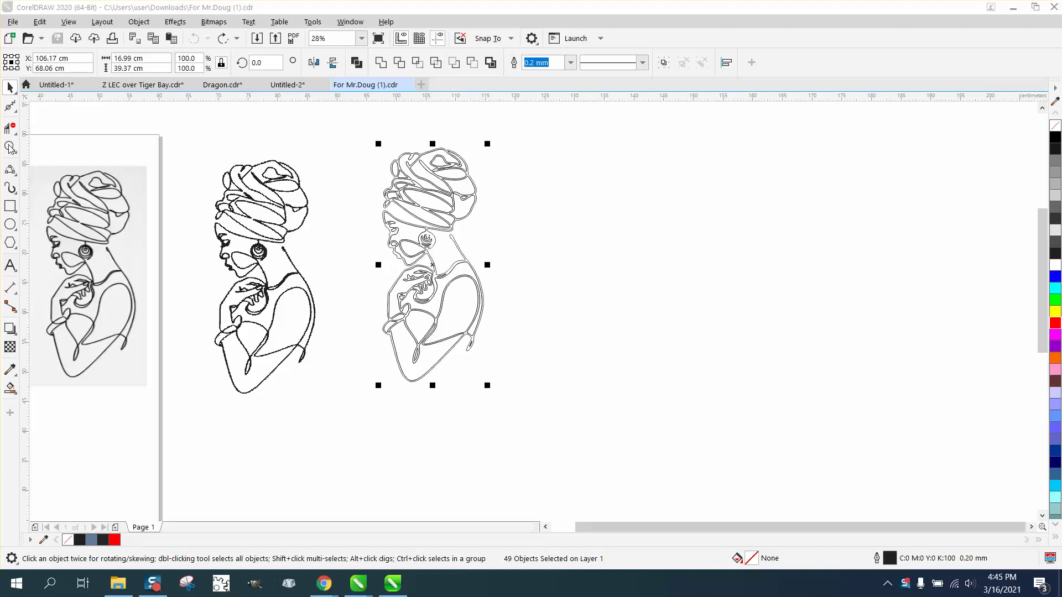
# Step: Zoom in on the turbans of the reference and both traced figures, then zoom back out
pyautogui.click(10, 147)
pyautogui.moveTo(71, 177); pyautogui.dragTo(128, 218)
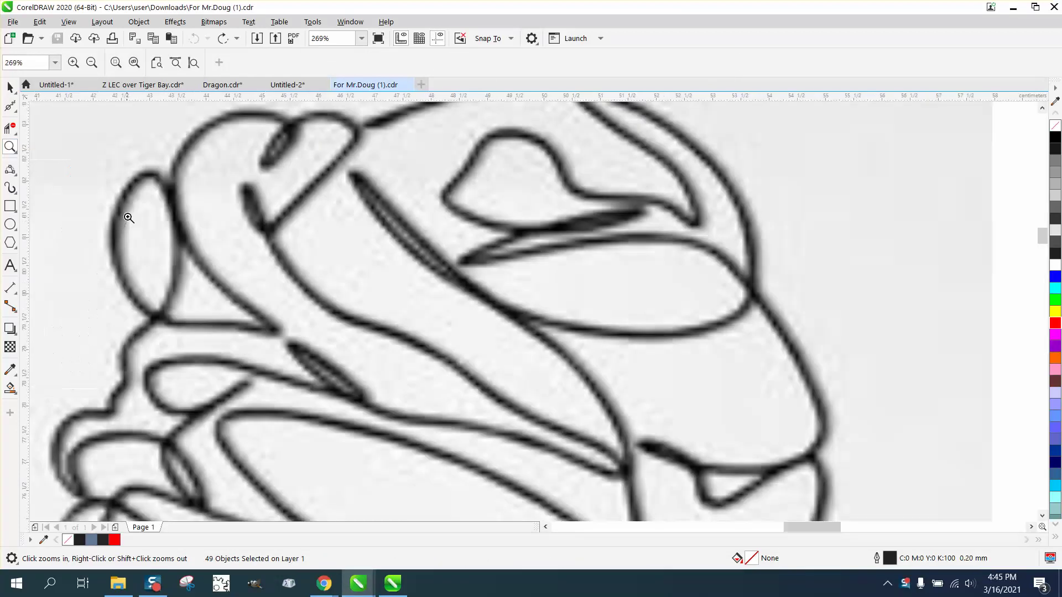
pyautogui.rightClick(128, 218)
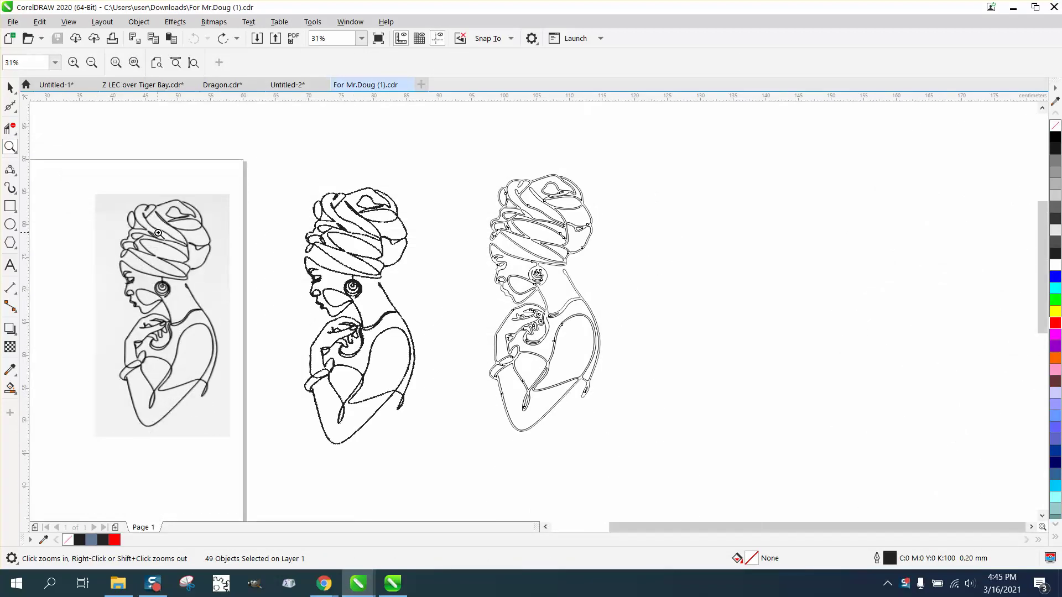
pyautogui.click(389, 294)
pyautogui.rightClick(343, 280)
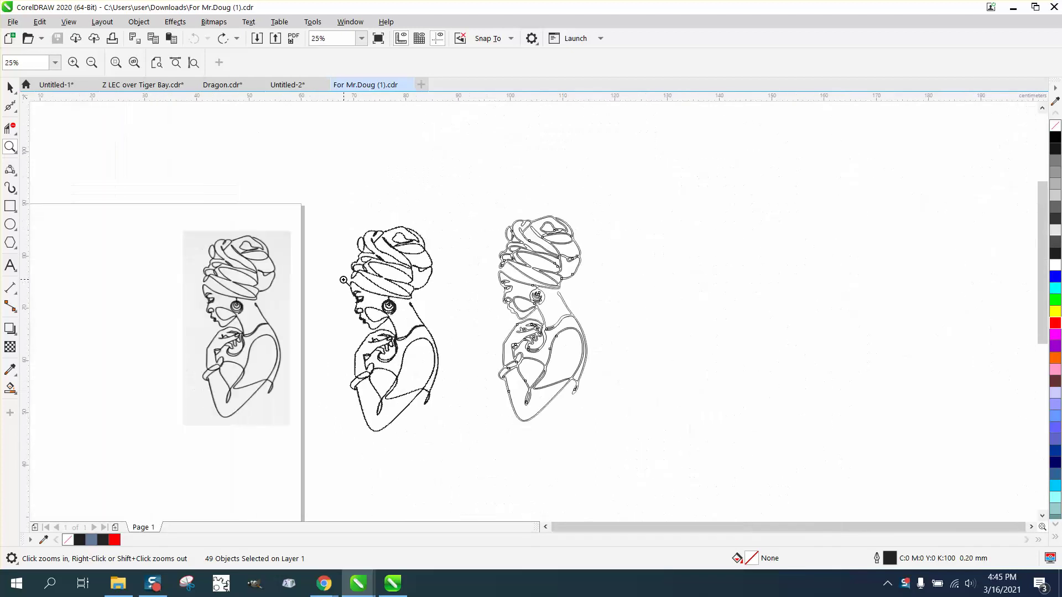
pyautogui.moveTo(479, 232)
pyautogui.mouseDown()
pyautogui.moveTo(578, 318)
pyautogui.moveTo(612, 326)
pyautogui.mouseUp()
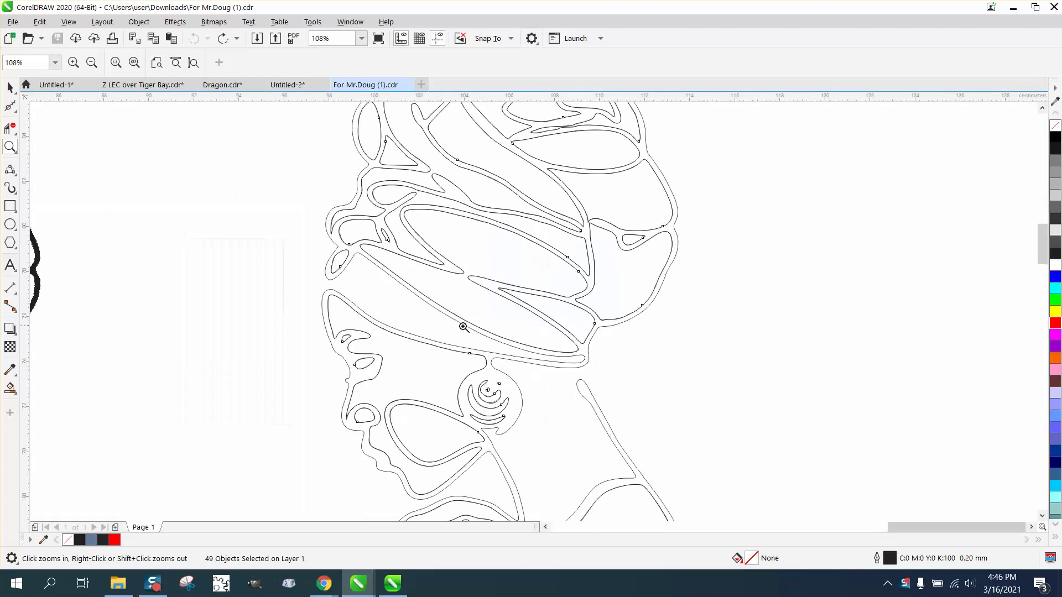
pyautogui.rightClick(436, 328)
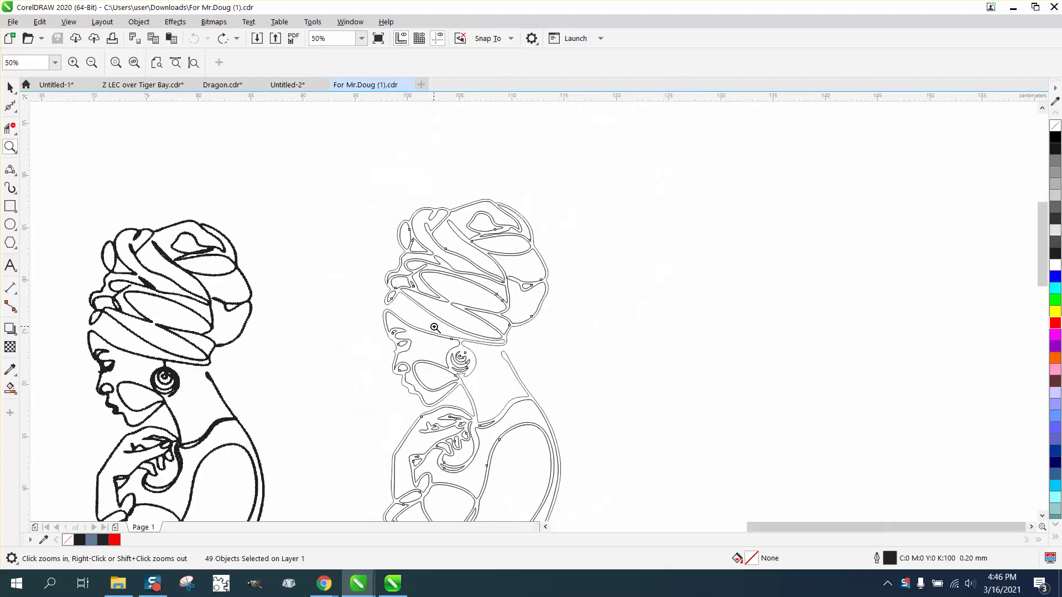
pyautogui.rightClick(476, 296)
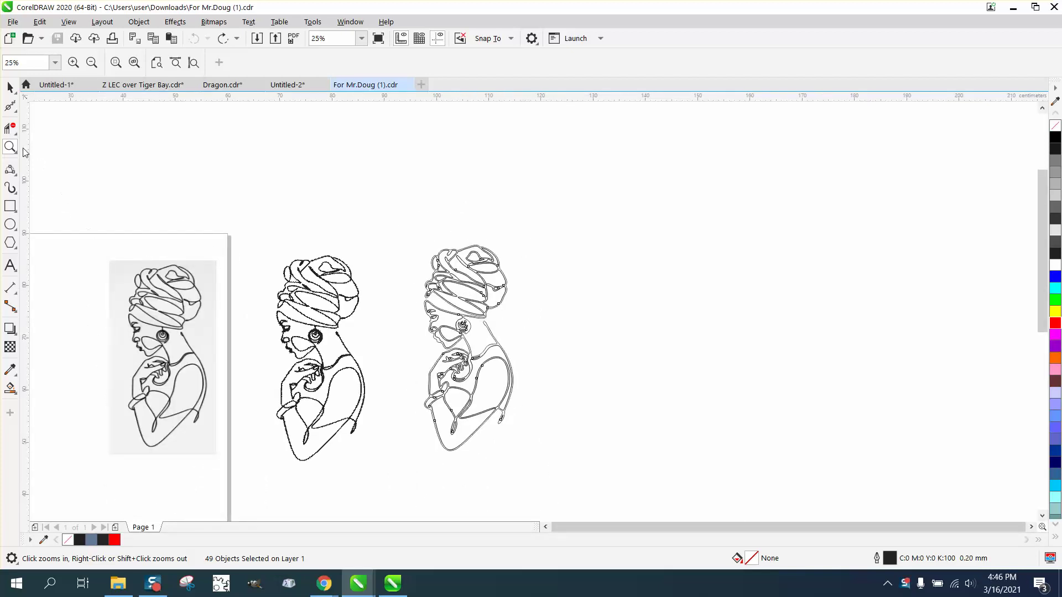
pyautogui.click(10, 88)
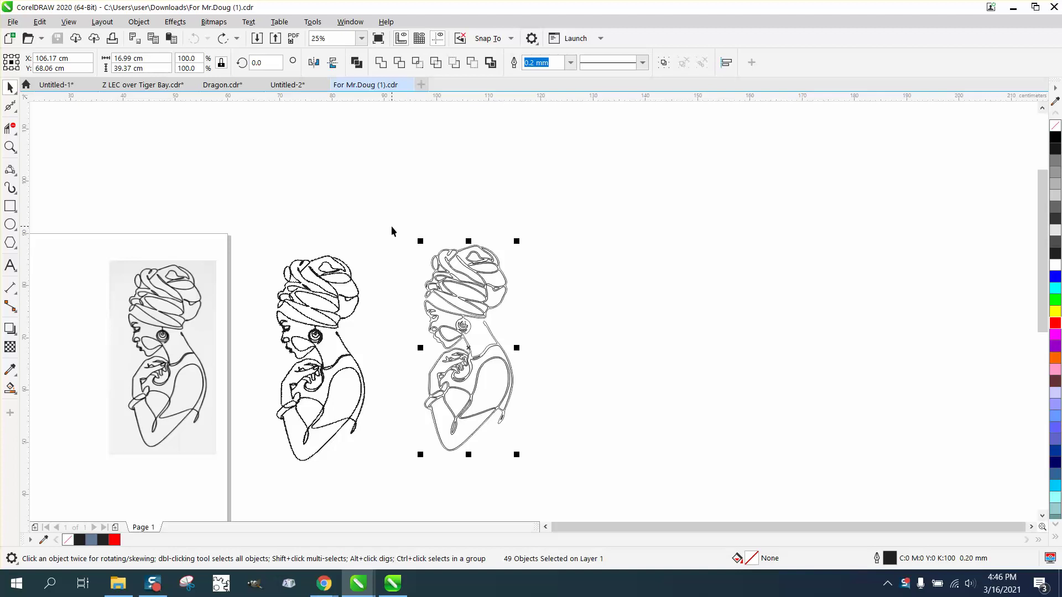
# Step: Select the right traced figure's outline curve and nudge it right one step
pyautogui.moveTo(390, 226); pyautogui.dragTo(531, 467)
pyautogui.click(606, 439)
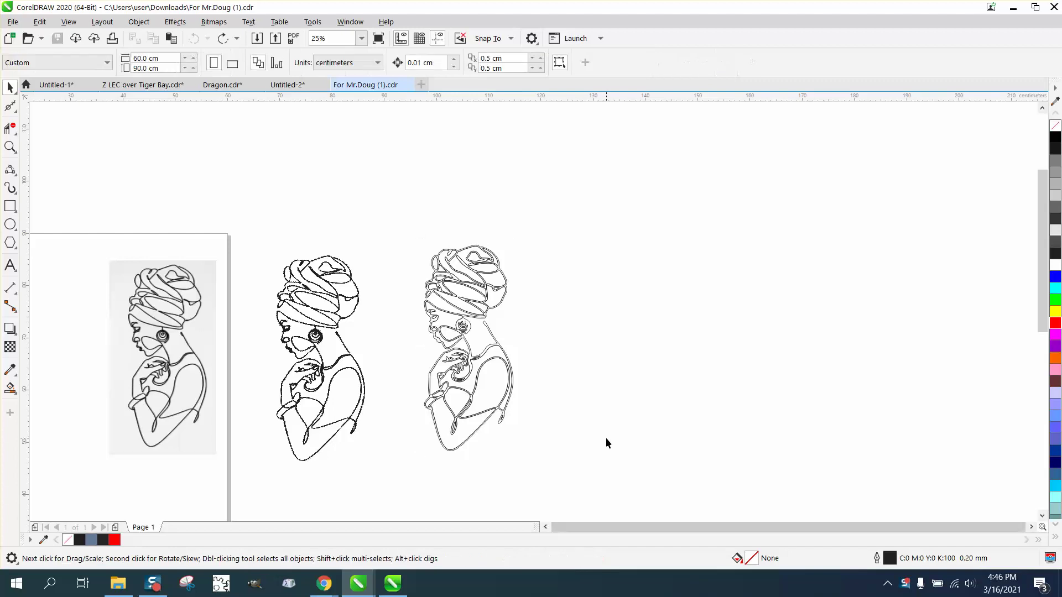
pyautogui.click(505, 264)
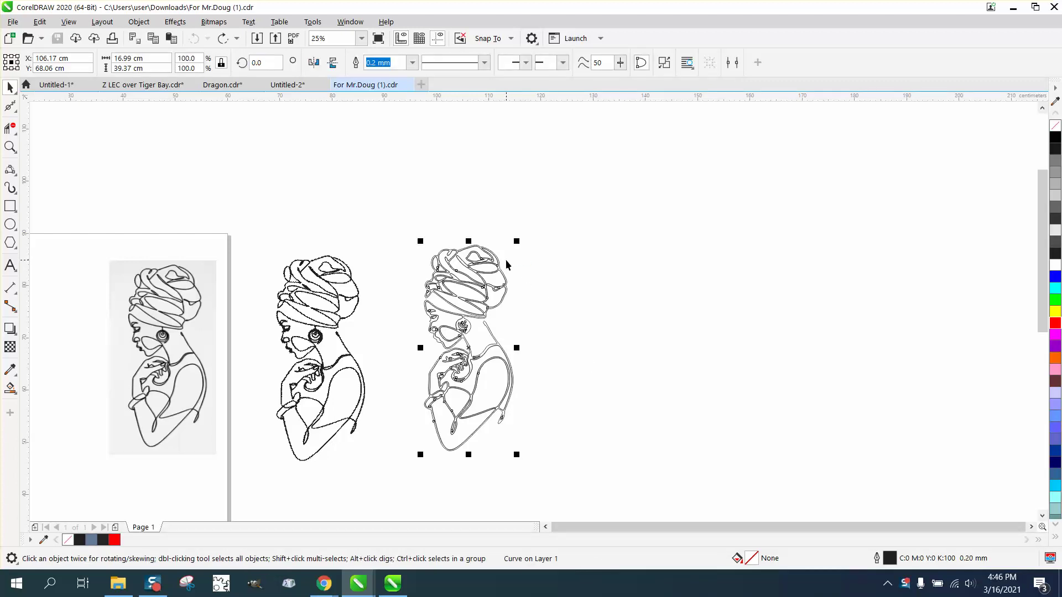
pyautogui.press('Right')
# Step: Set the nudge distance to 18 cm
pyautogui.click(562, 268)
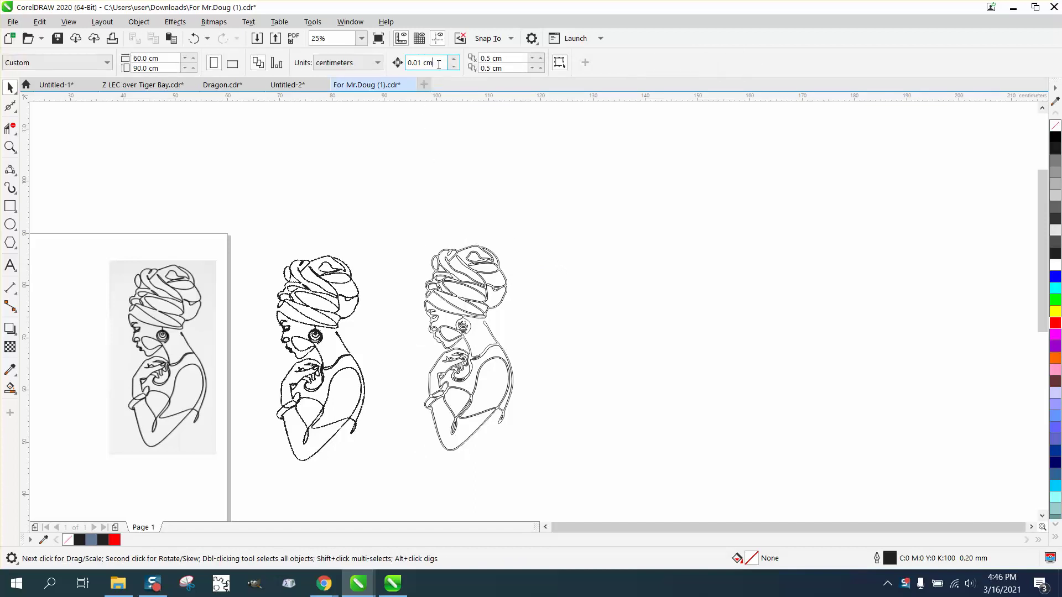
pyautogui.moveTo(438, 64); pyautogui.dragTo(405, 63)
pyautogui.write('18')
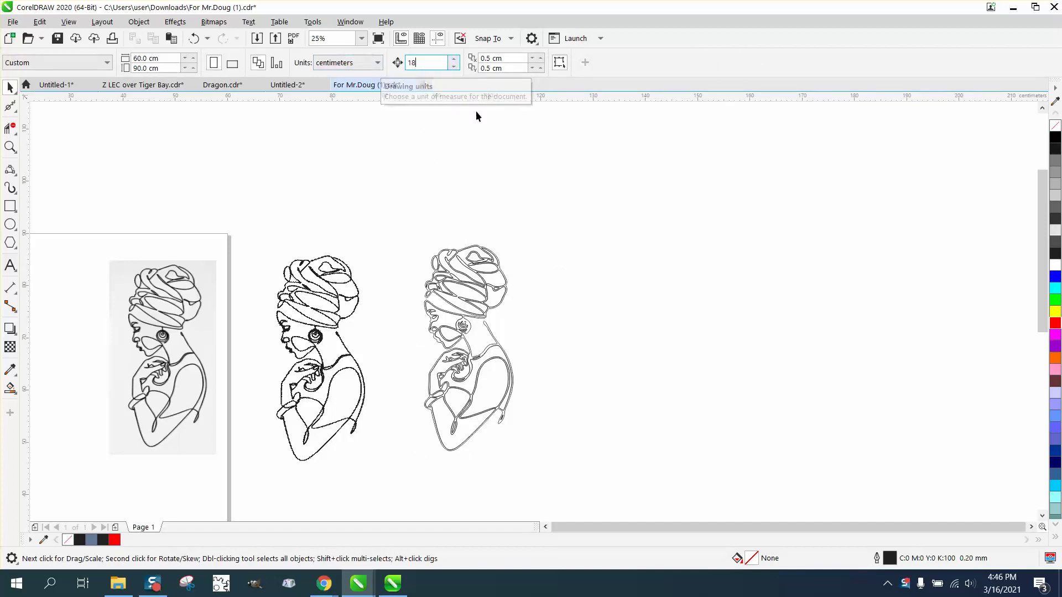
pyautogui.press('Return')
# Step: Select the whole right outline figure and move it 18 cm right
pyautogui.click(498, 258)
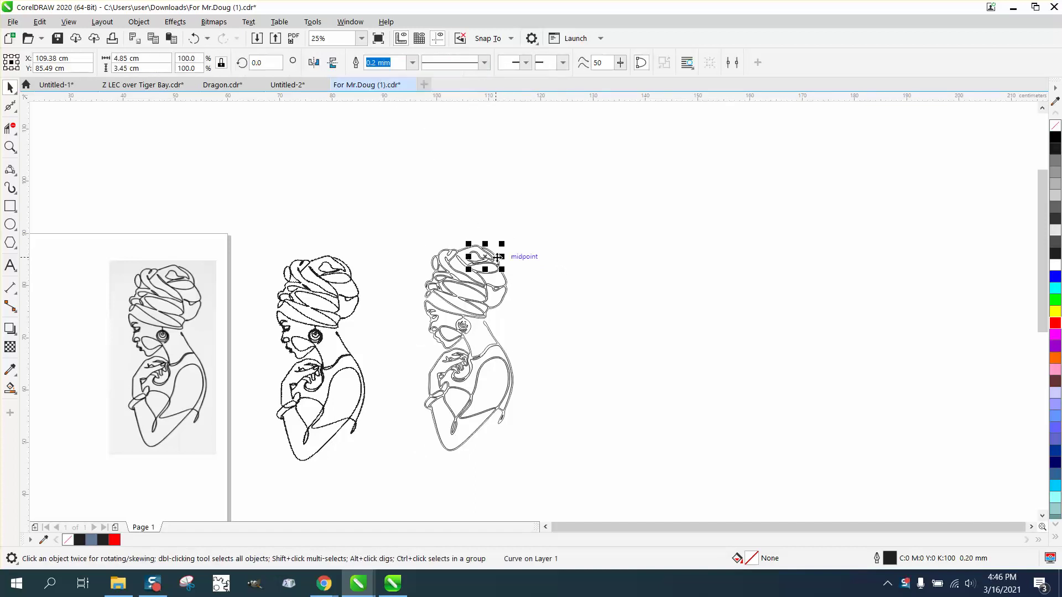
pyautogui.click(506, 261)
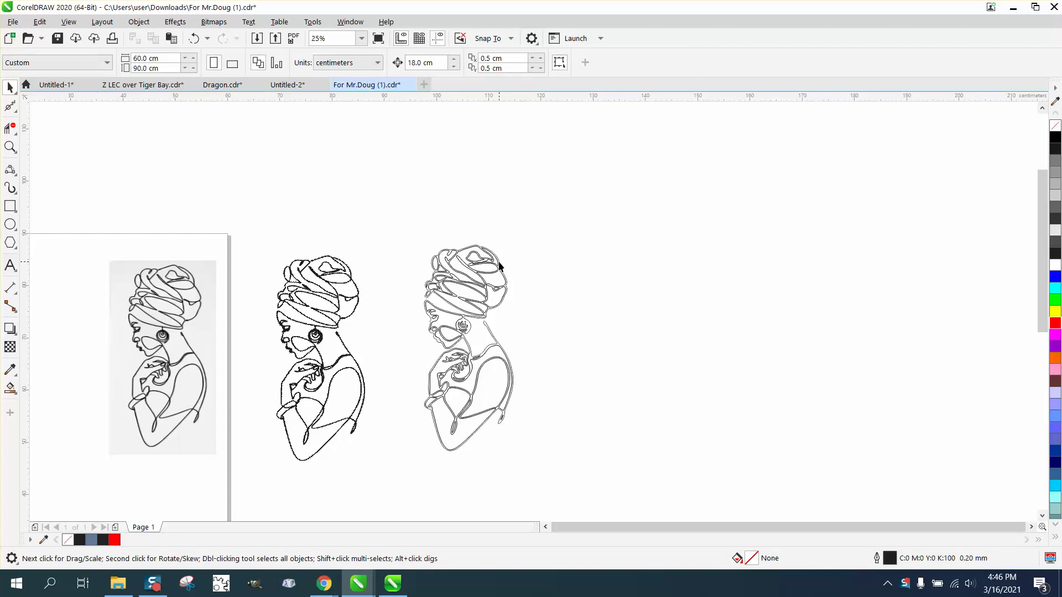
pyautogui.click(500, 261)
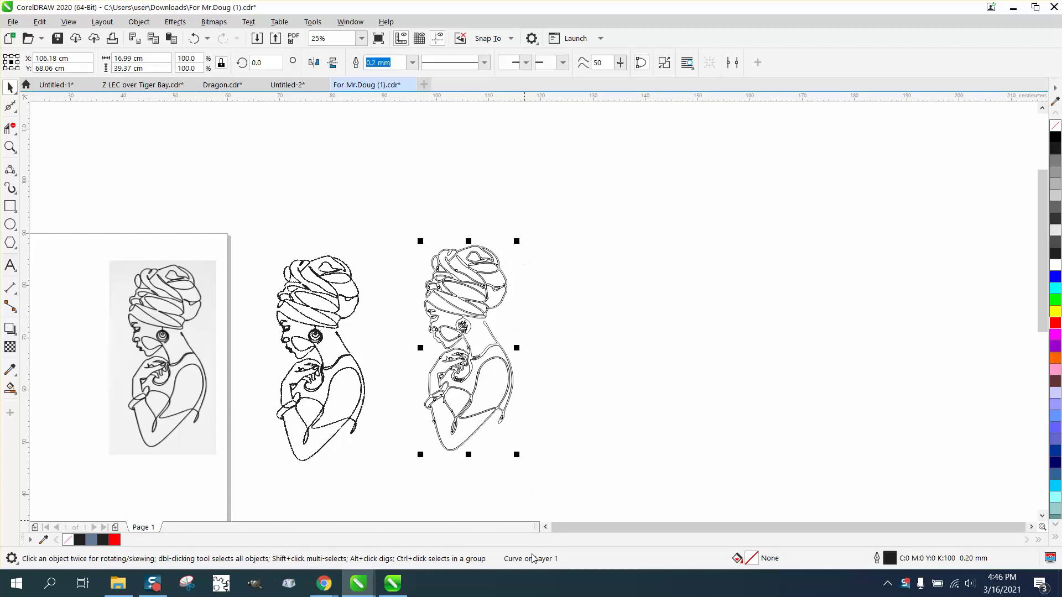
pyautogui.hotkey('ctrl', 'd')
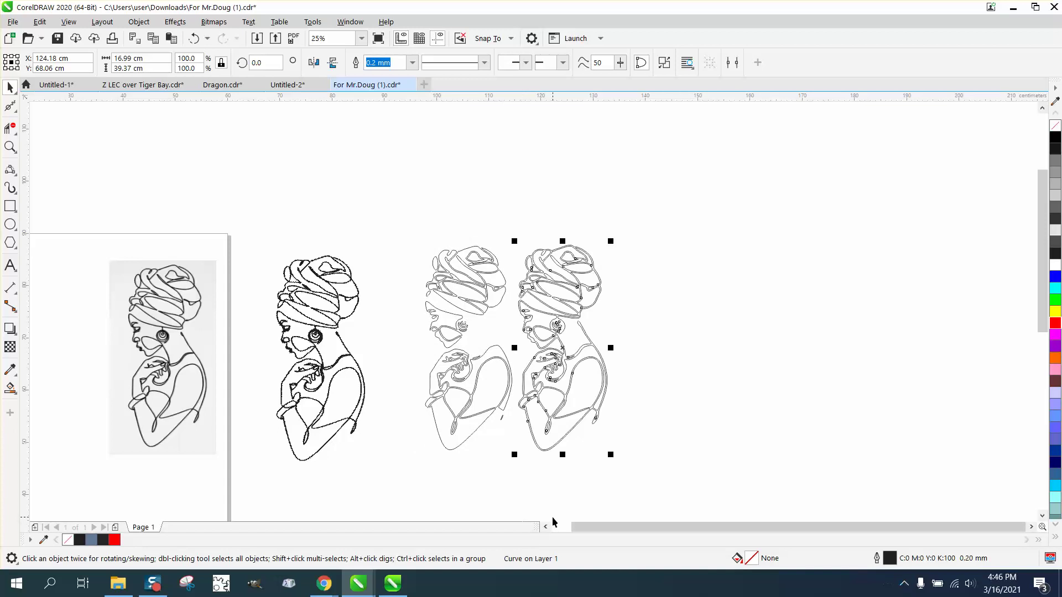
# Step: Delete the 48 leftover pieces at the old spot and zoom in on the outline figure
pyautogui.moveTo(416, 232); pyautogui.dragTo(518, 469)
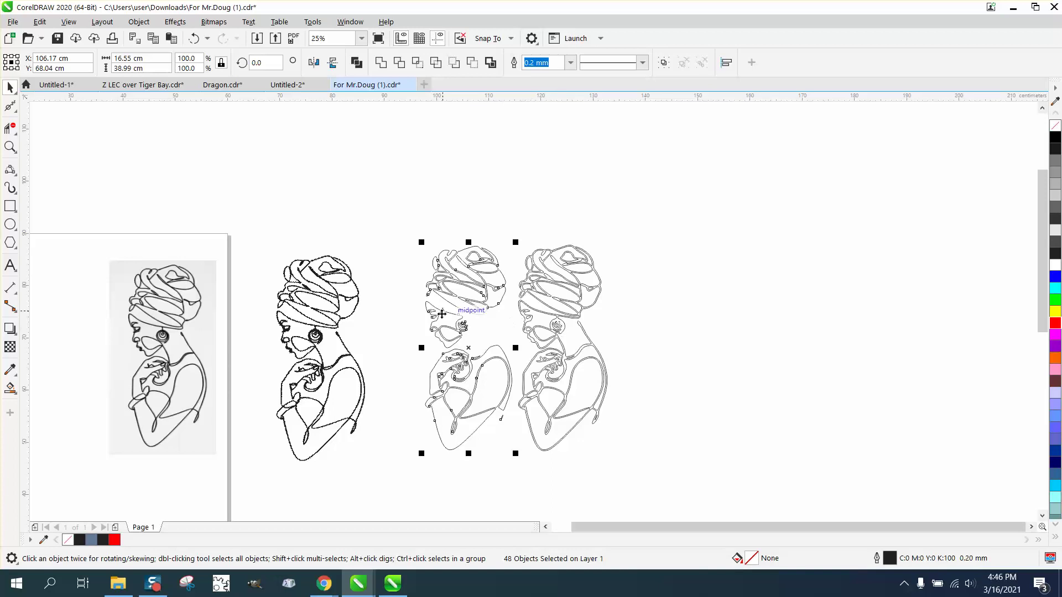
pyautogui.press('Delete')
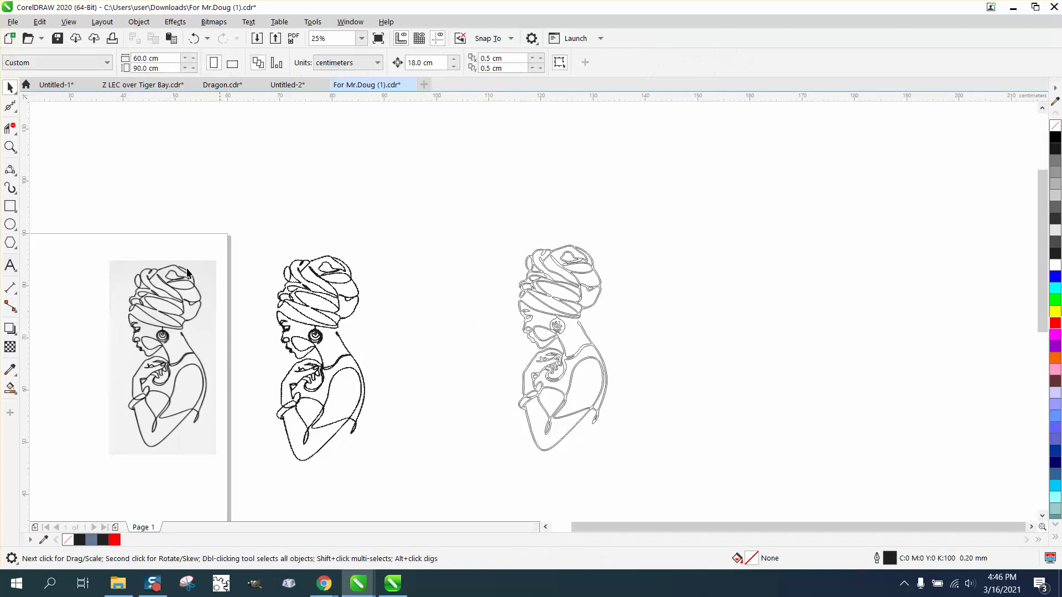
pyautogui.click(10, 147)
pyautogui.moveTo(497, 218); pyautogui.dragTo(750, 496)
# Step: Zoom on the figure's lower body, try Smart Fill, and undo the unwanted fill
pyautogui.moveTo(356, 263); pyautogui.dragTo(613, 442)
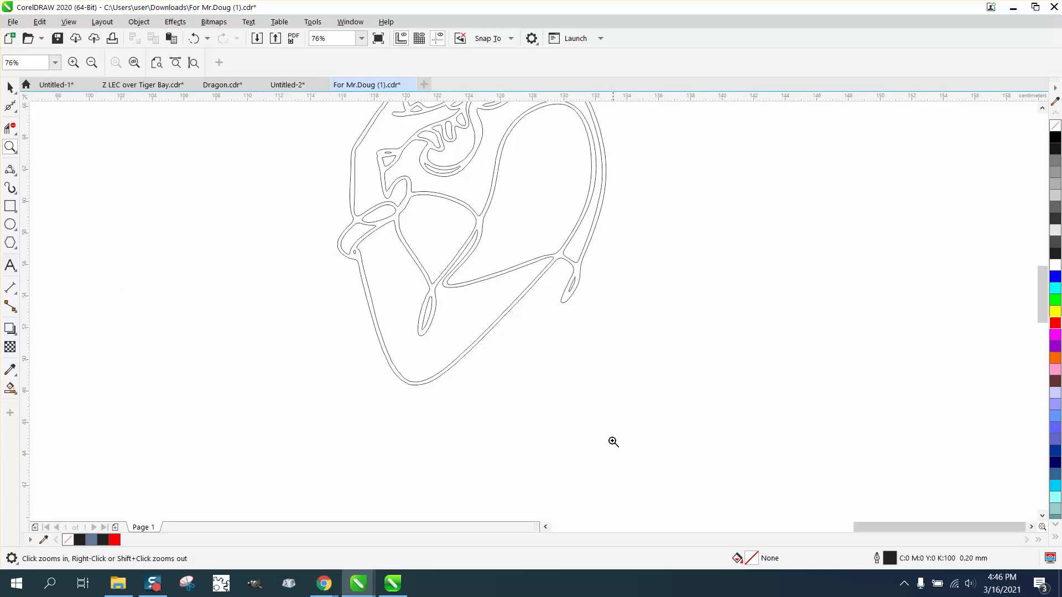
pyautogui.rightClick(441, 375)
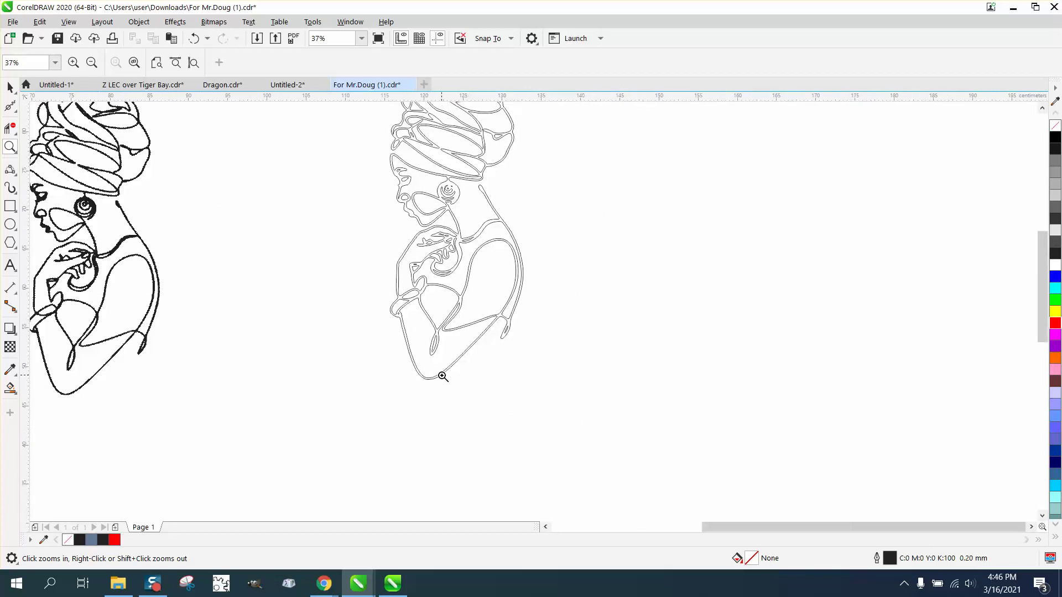
pyautogui.click(10, 388)
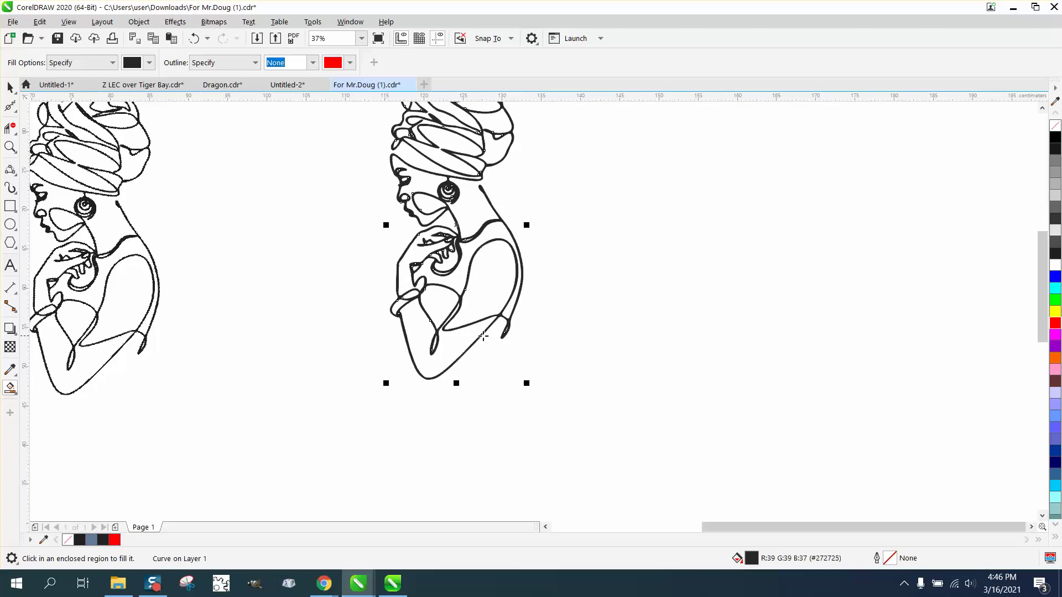
pyautogui.click(194, 38)
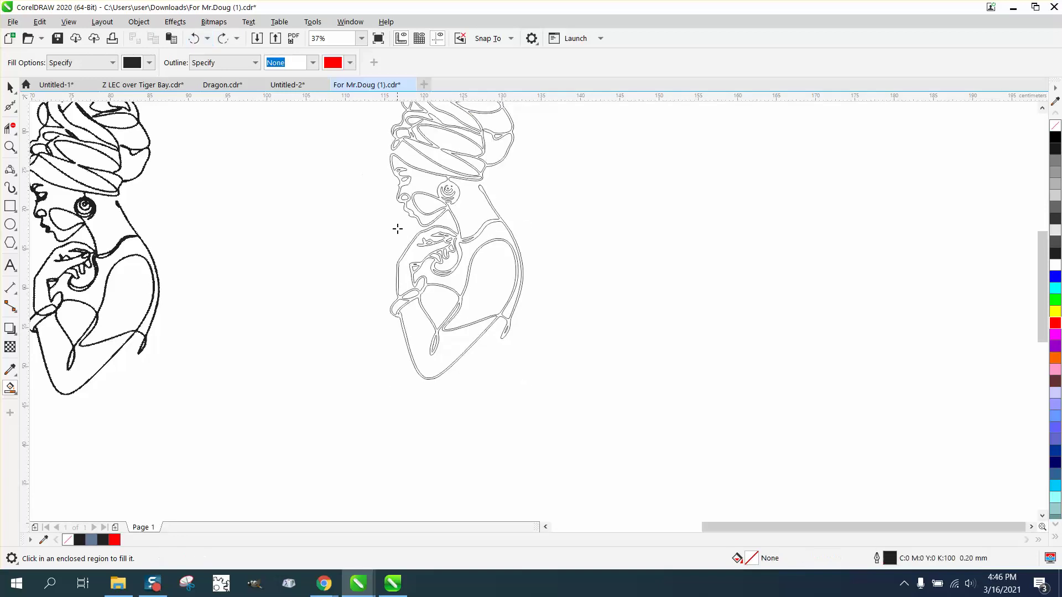
# Step: Make a solid Smart Fill copy of the outline figure's lower body
pyautogui.click(10, 146)
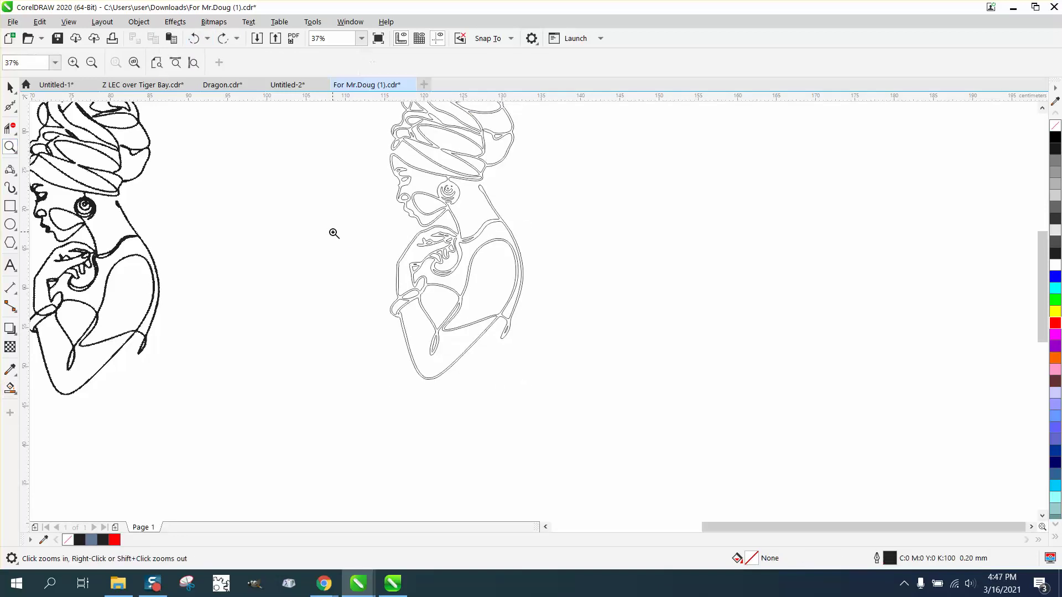
pyautogui.moveTo(345, 241); pyautogui.dragTo(568, 434)
pyautogui.click(10, 388)
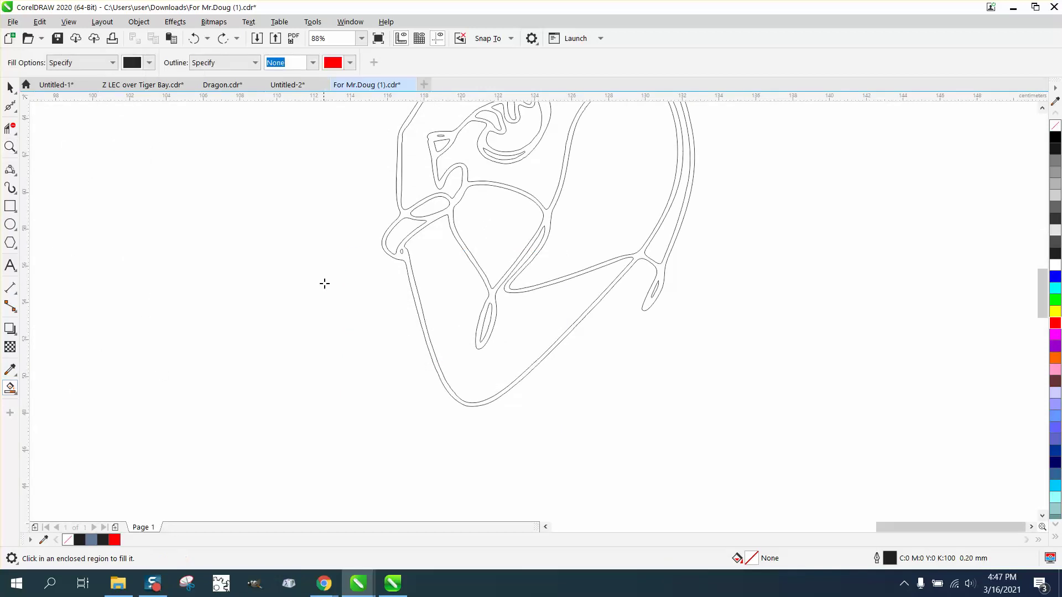
pyautogui.click(403, 254)
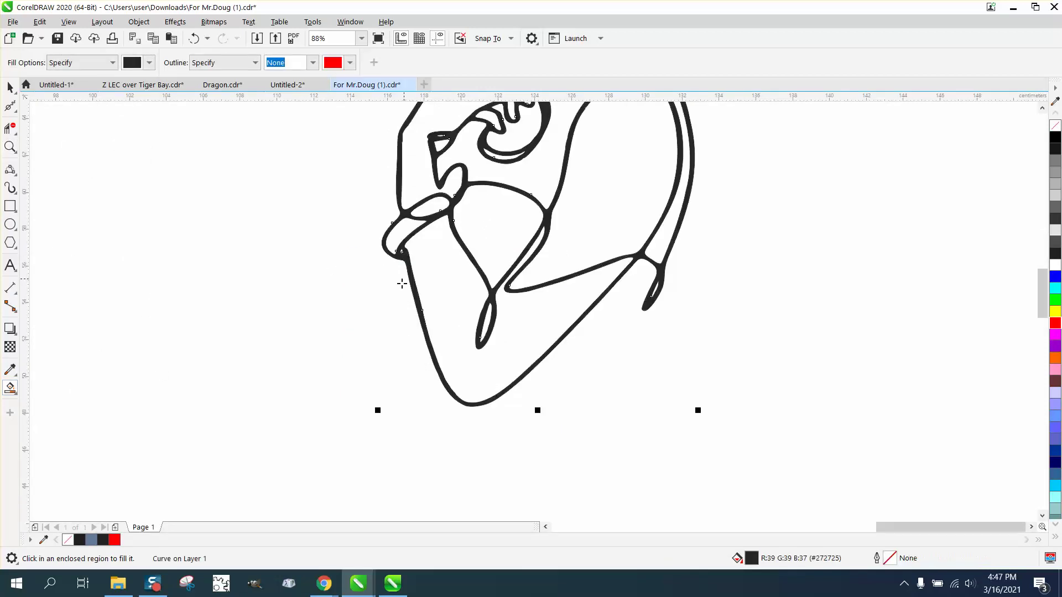
pyautogui.scroll(-5, 338, 347)
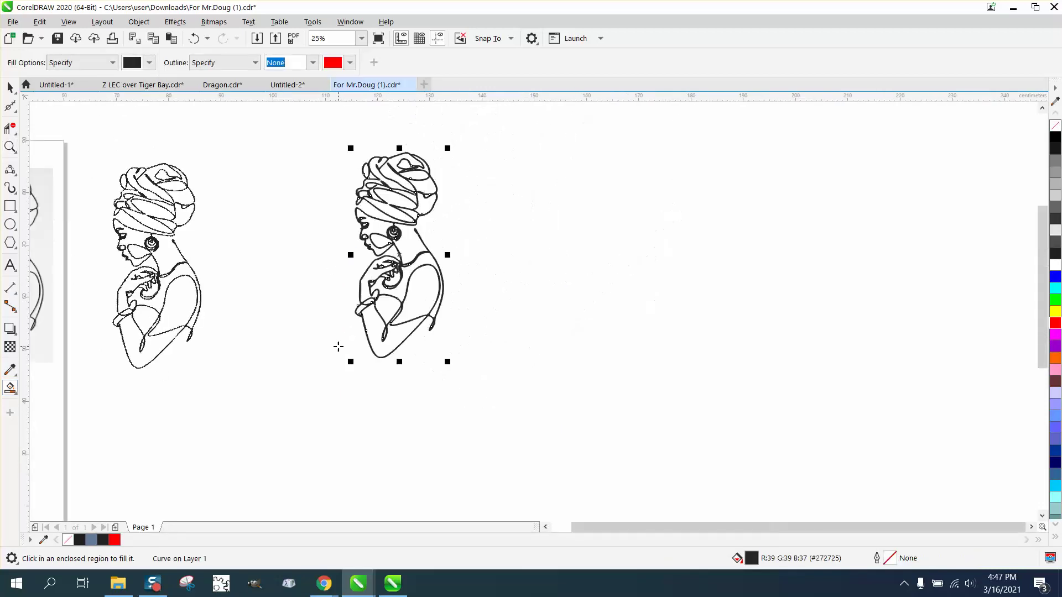
# Step: Check the earring area, undo the last outline change, and zoom out to all three figures
pyautogui.click(10, 146)
pyautogui.moveTo(345, 221); pyautogui.dragTo(449, 270)
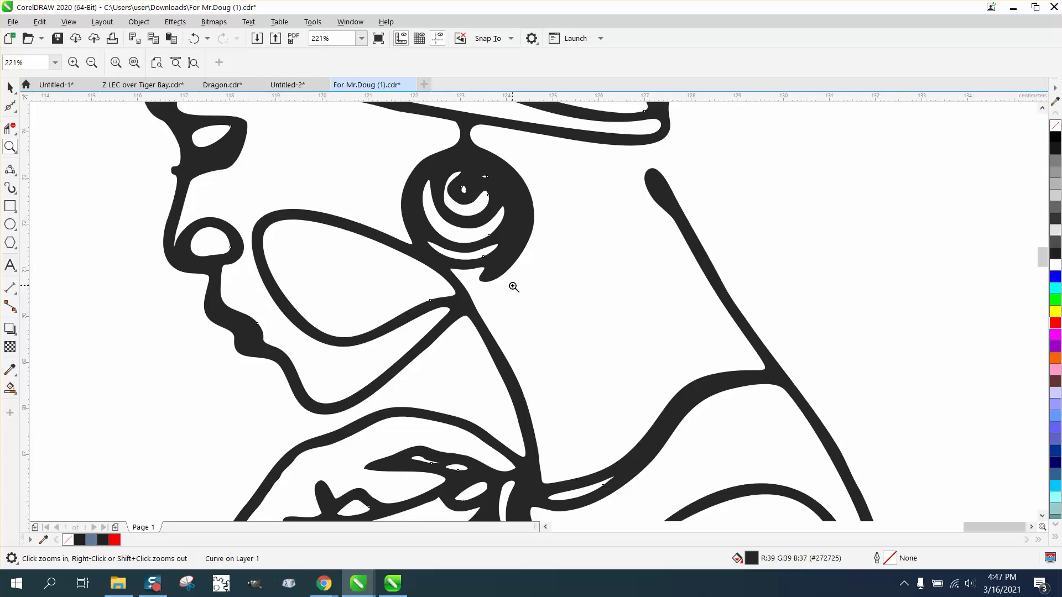
pyautogui.rightClick(432, 287)
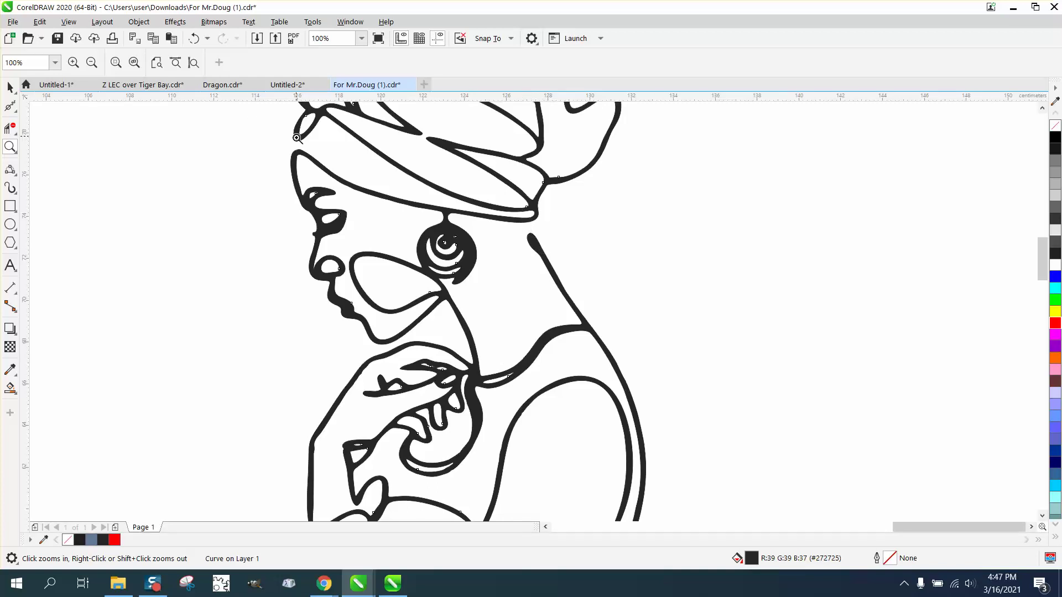
pyautogui.click(193, 38)
pyautogui.rightClick(392, 217)
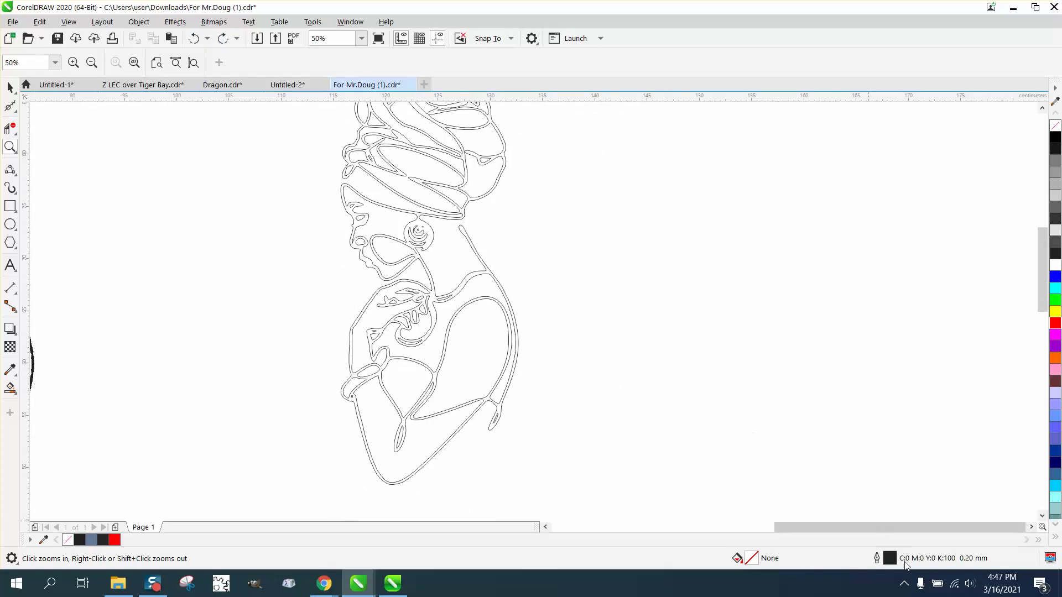
pyautogui.rightClick(627, 419)
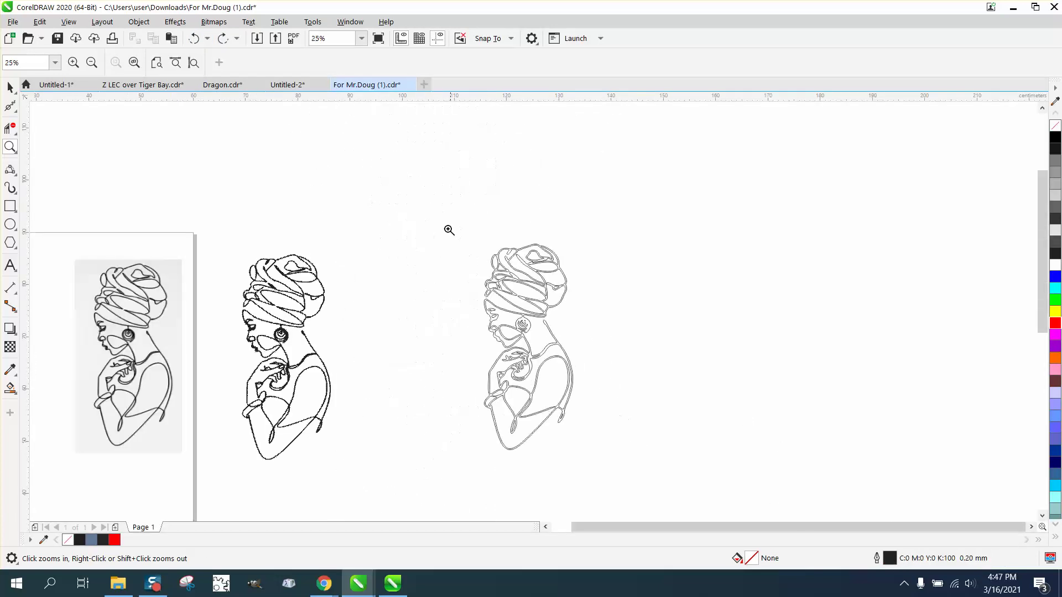
pyautogui.click(10, 87)
# Step: Give the selected right-hand figure a Hairline outline in red from the RGB Palette
pyautogui.moveTo(441, 234); pyautogui.dragTo(628, 443)
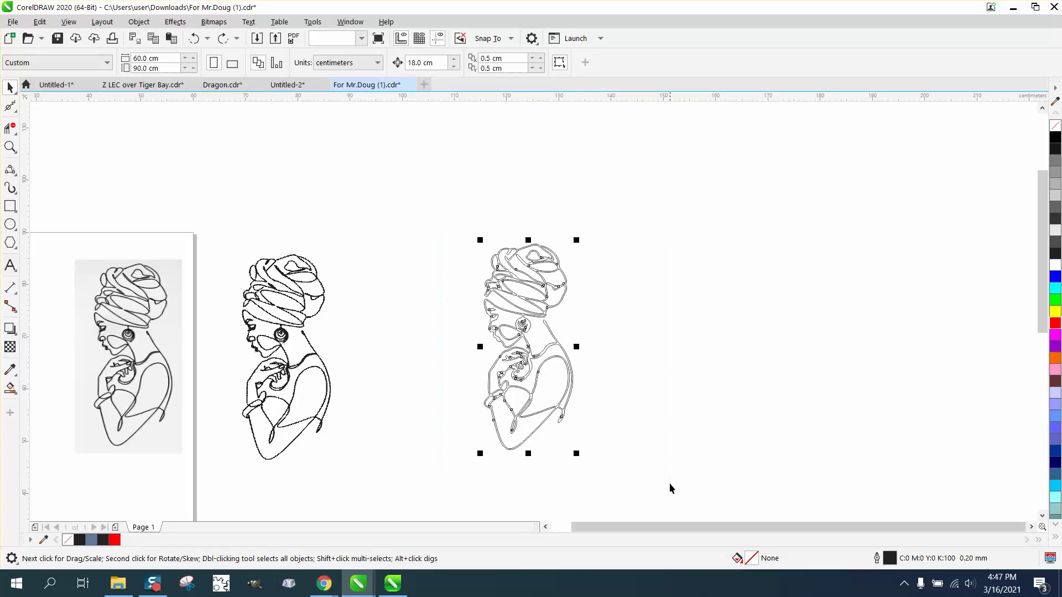
pyautogui.doubleClick(889, 558)
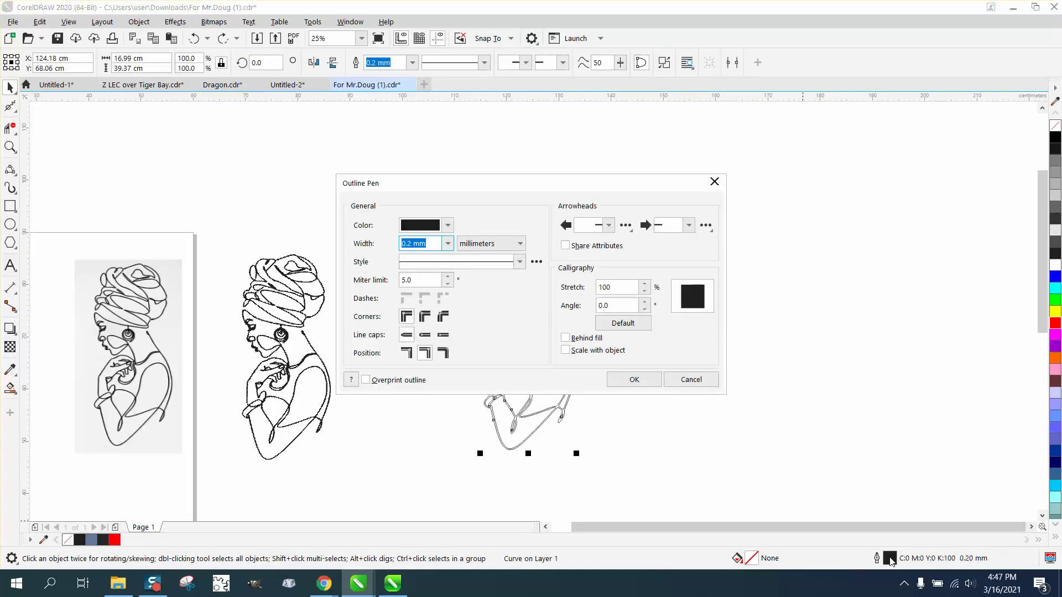
pyautogui.click(447, 243)
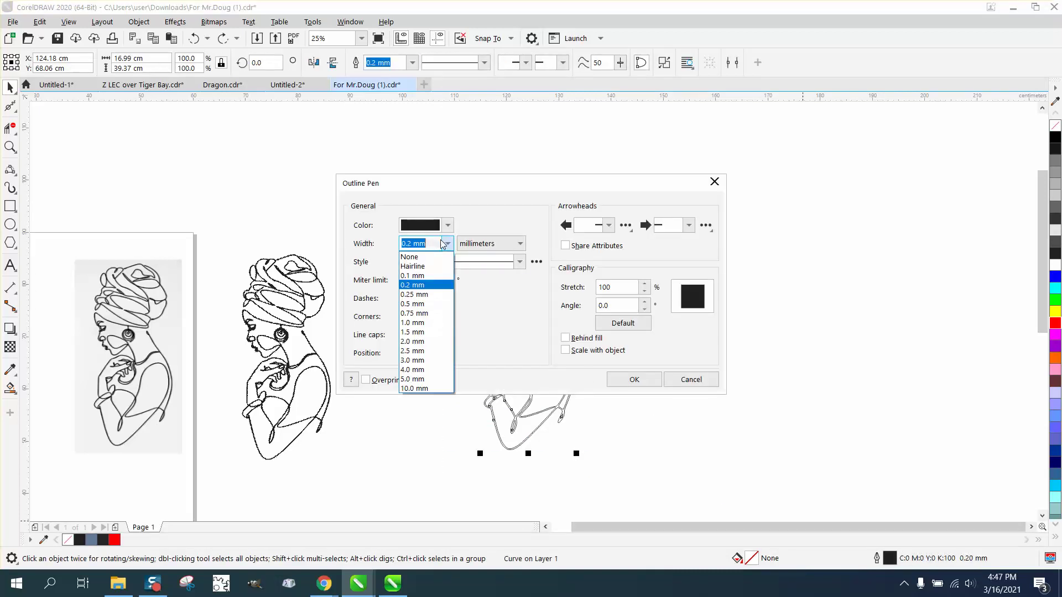
pyautogui.click(417, 267)
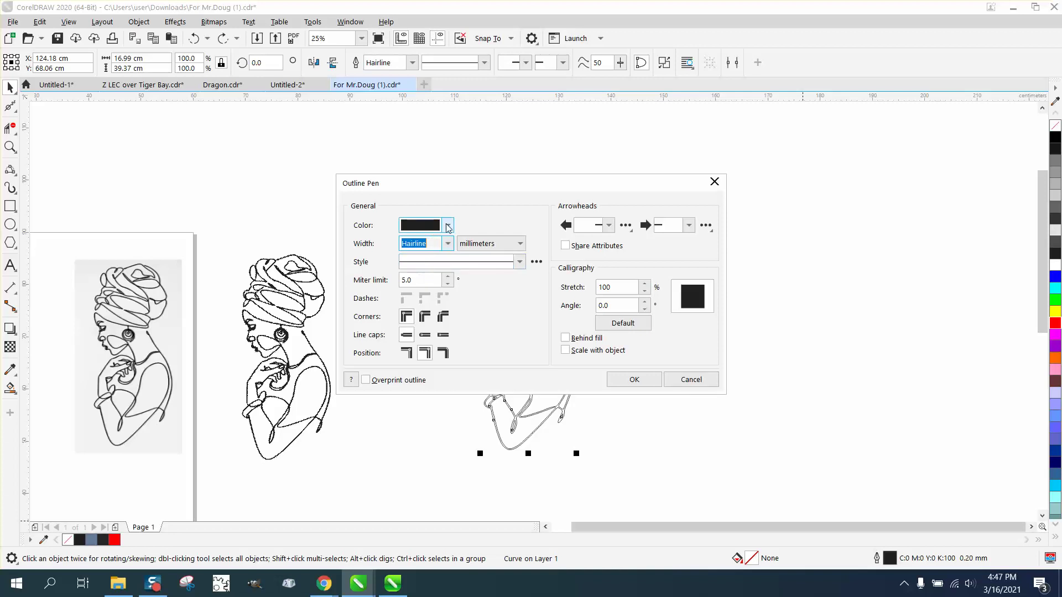
pyautogui.click(447, 225)
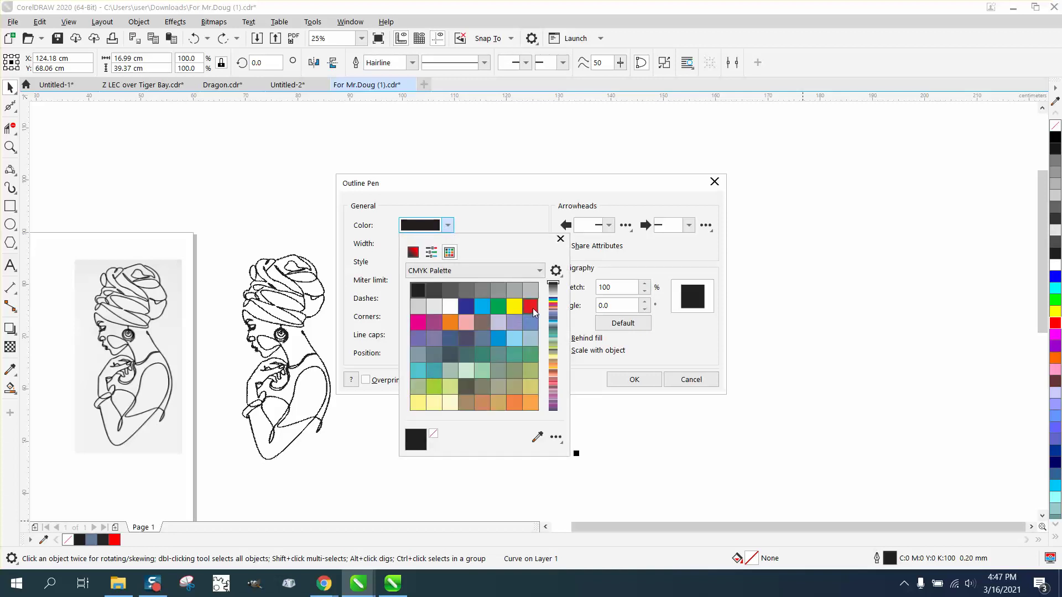
pyautogui.click(538, 270)
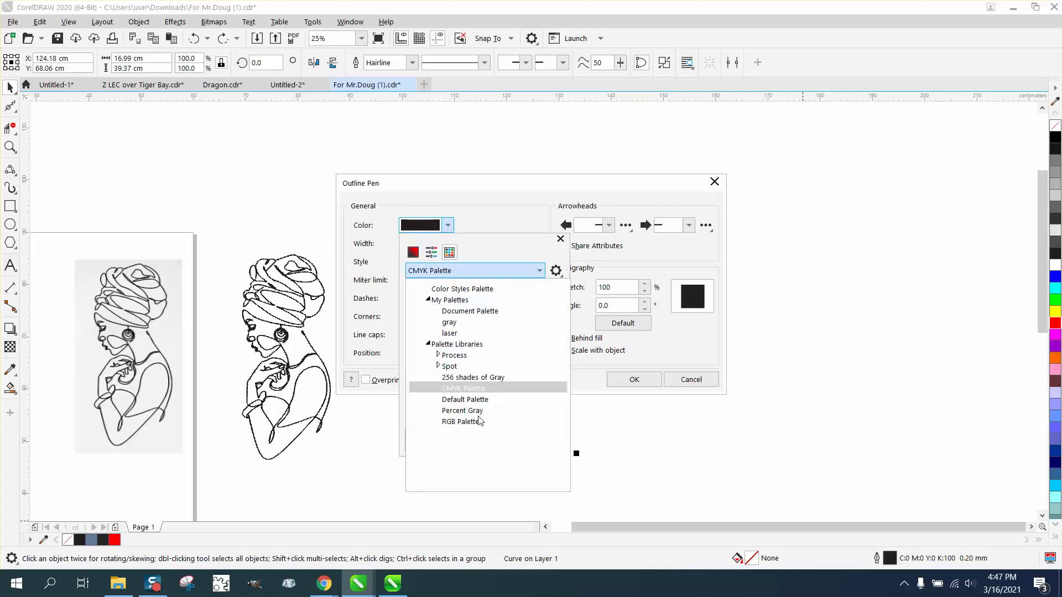
pyautogui.click(460, 421)
pyautogui.click(423, 320)
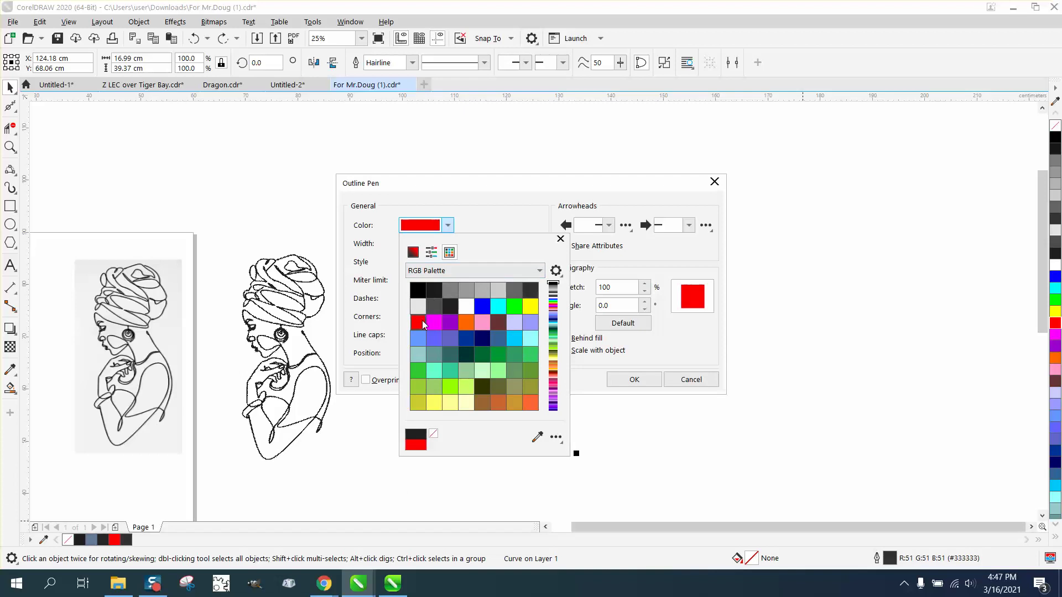
# Step: Apply the red hairline outline and zoom in closely on the neck tip
pyautogui.click(639, 381)
pyautogui.click(638, 381)
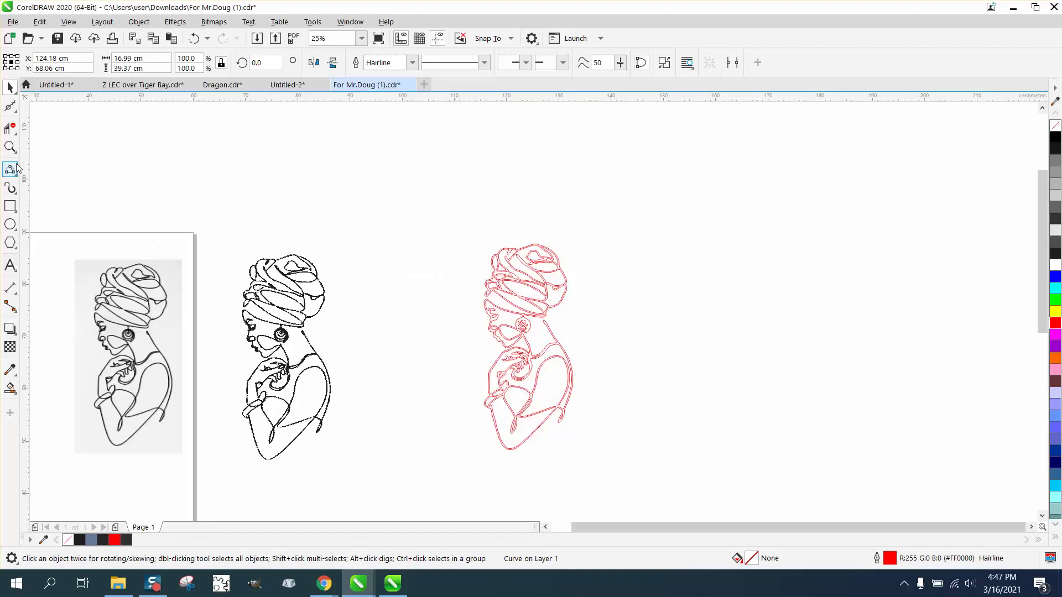
pyautogui.click(10, 146)
pyautogui.moveTo(469, 292); pyautogui.dragTo(630, 411)
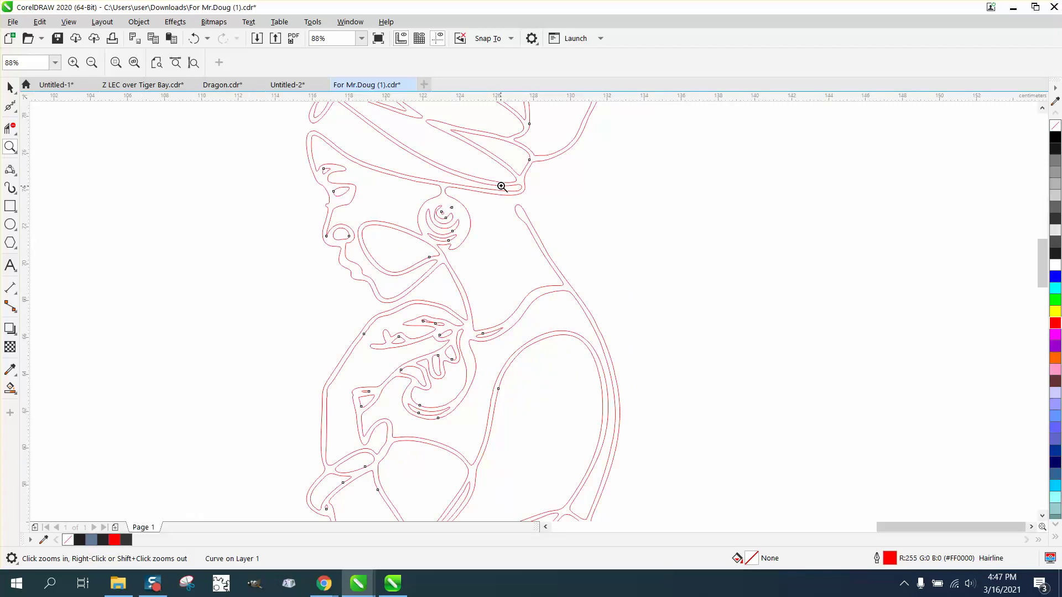
pyautogui.moveTo(502, 186); pyautogui.dragTo(619, 337)
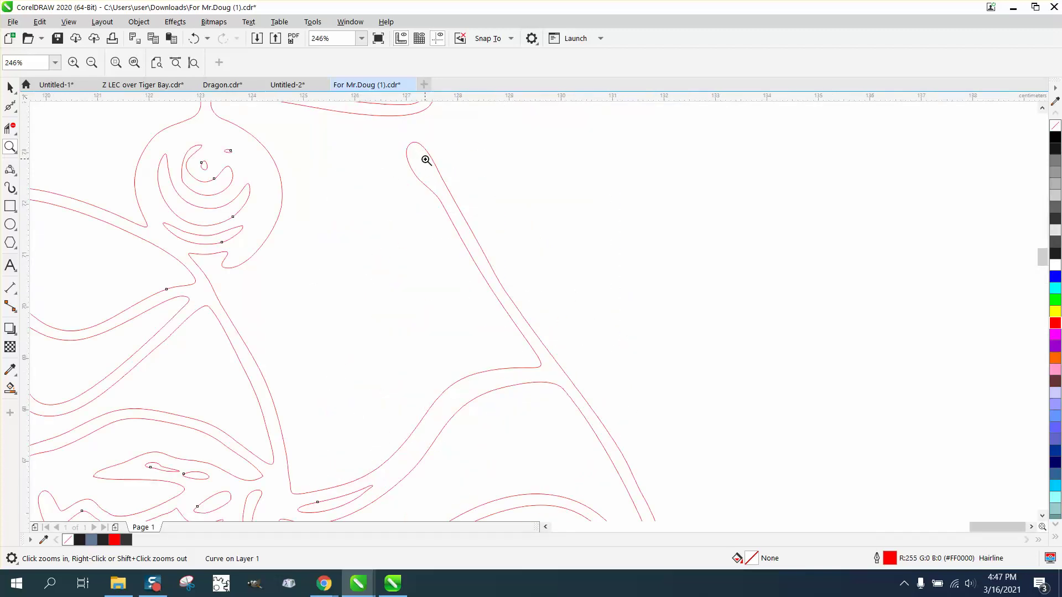
pyautogui.rightClick(439, 194)
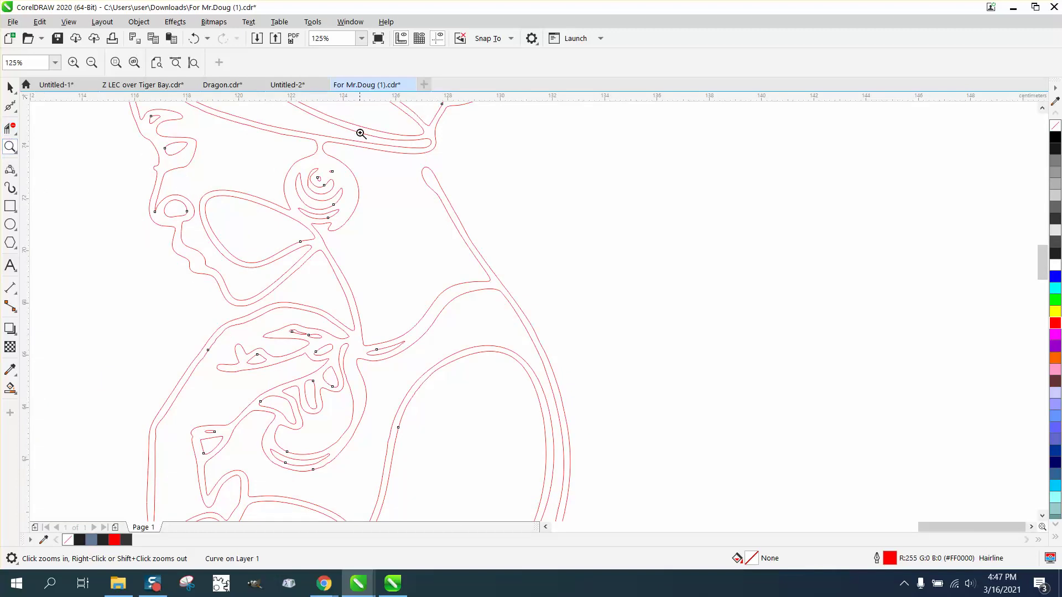
pyautogui.moveTo(362, 134); pyautogui.dragTo(519, 236)
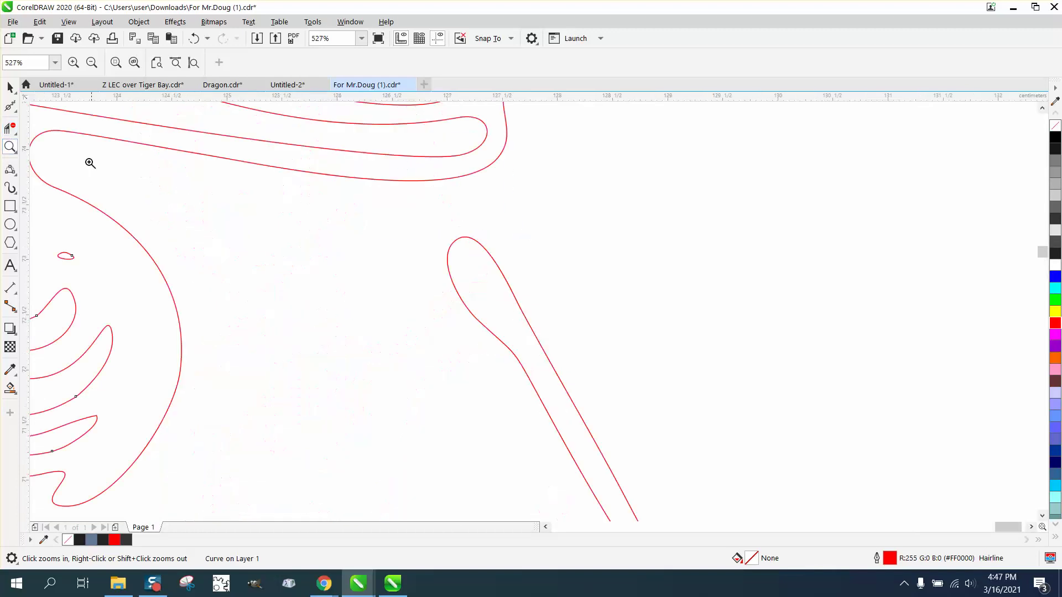
# Step: Drag the neck line's tip up to the headwrap and delete a lower node to smooth it
pyautogui.click(15, 111)
pyautogui.click(43, 105)
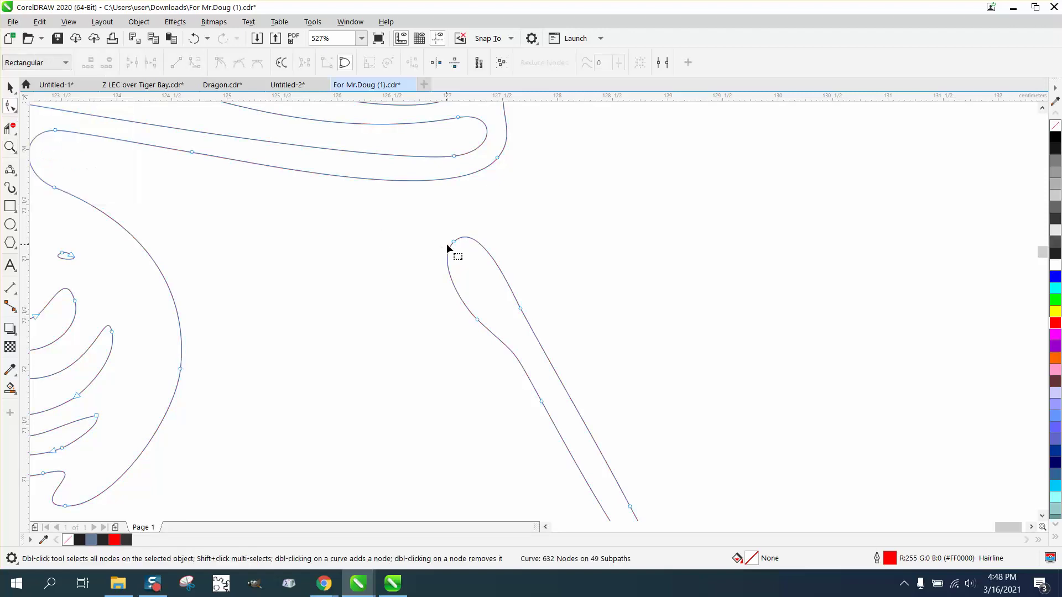
pyautogui.moveTo(452, 242); pyautogui.dragTo(422, 172)
pyautogui.click(477, 321)
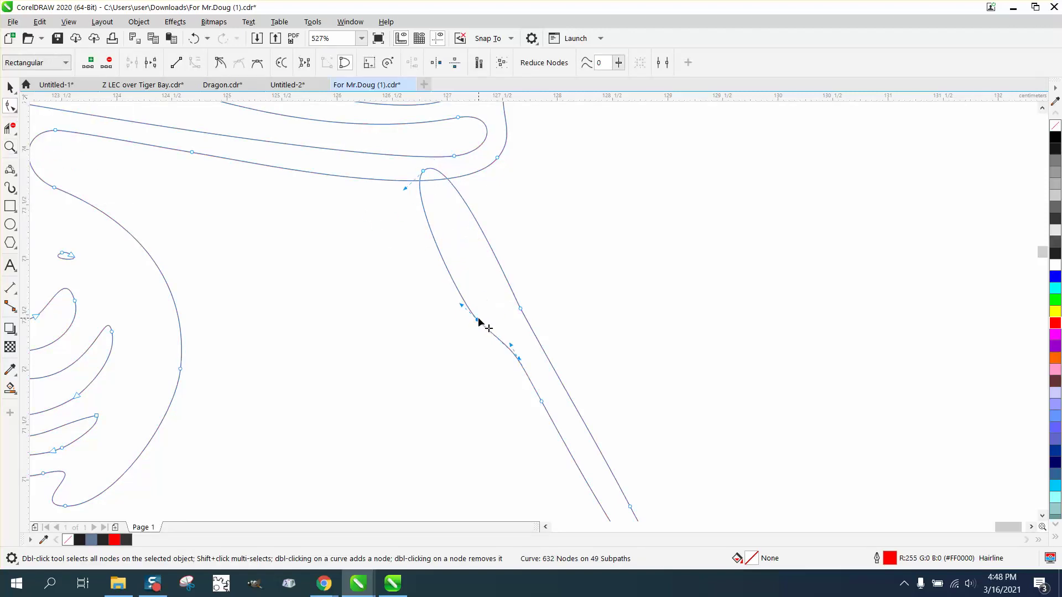
pyautogui.press('Delete')
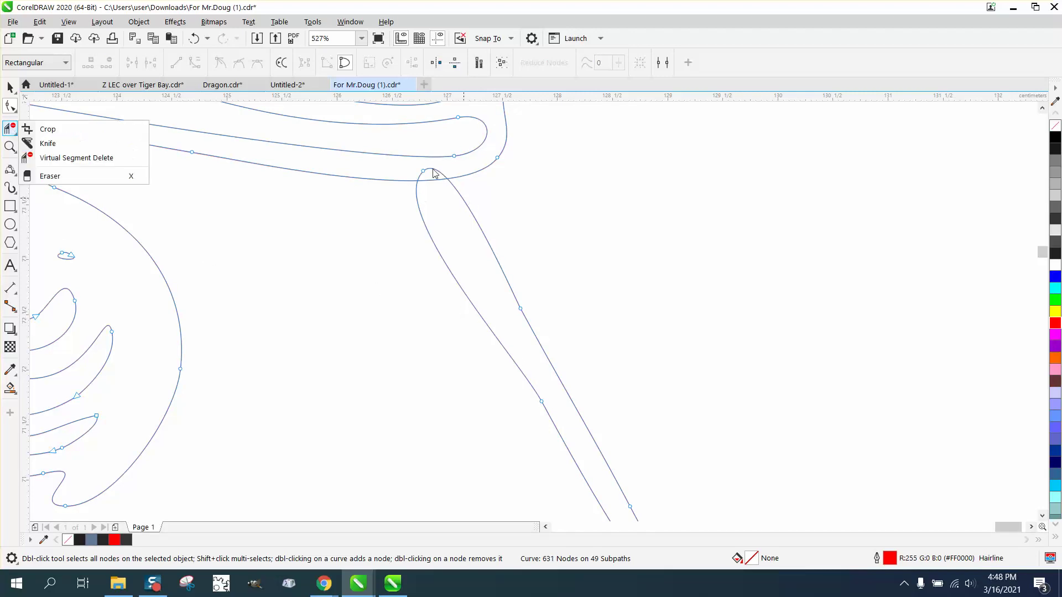
# Step: Trim the overlapping bit where the neck and headwrap lines cross with Virtual Segment Delete
pyautogui.click(4, 150)
pyautogui.click(10, 128)
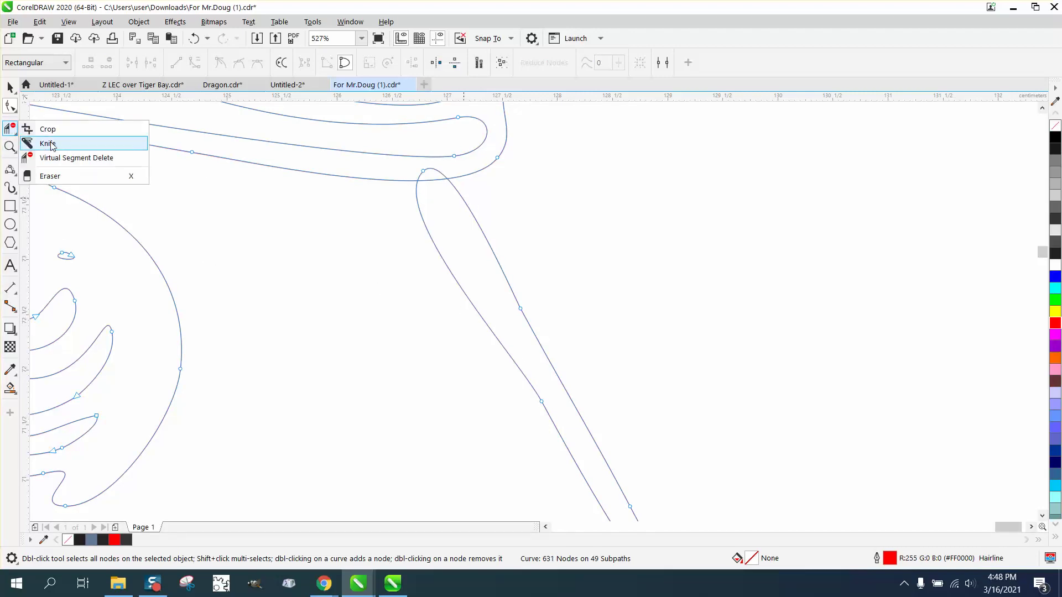
pyautogui.click(67, 157)
pyautogui.click(442, 168)
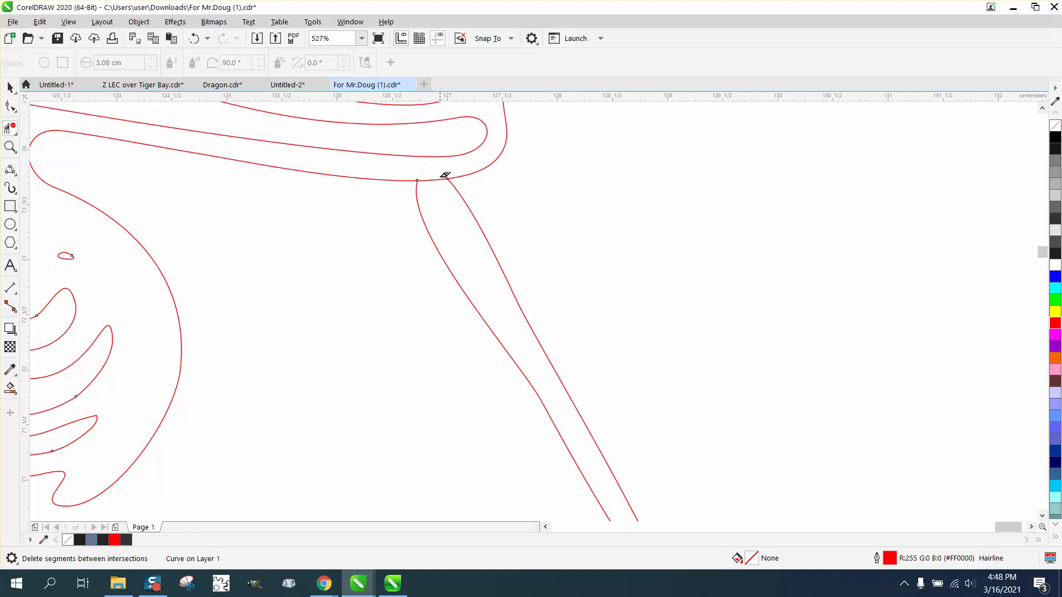
pyautogui.scroll(-5, 467, 191)
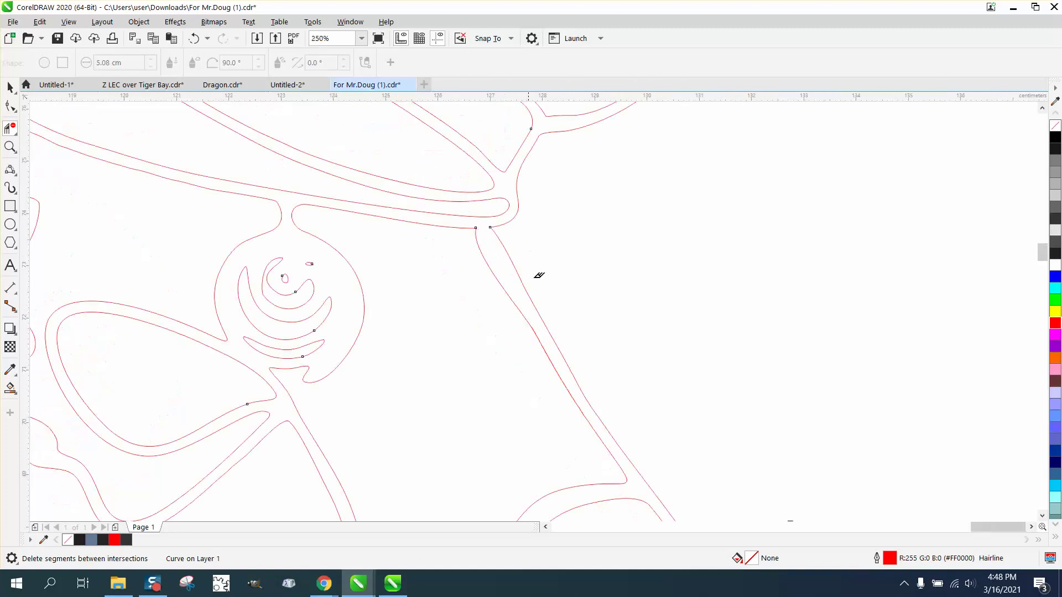
# Step: Reshape the lower curve's junction by pulling its node down-left
pyautogui.click(10, 146)
pyautogui.moveTo(225, 142); pyautogui.dragTo(330, 194)
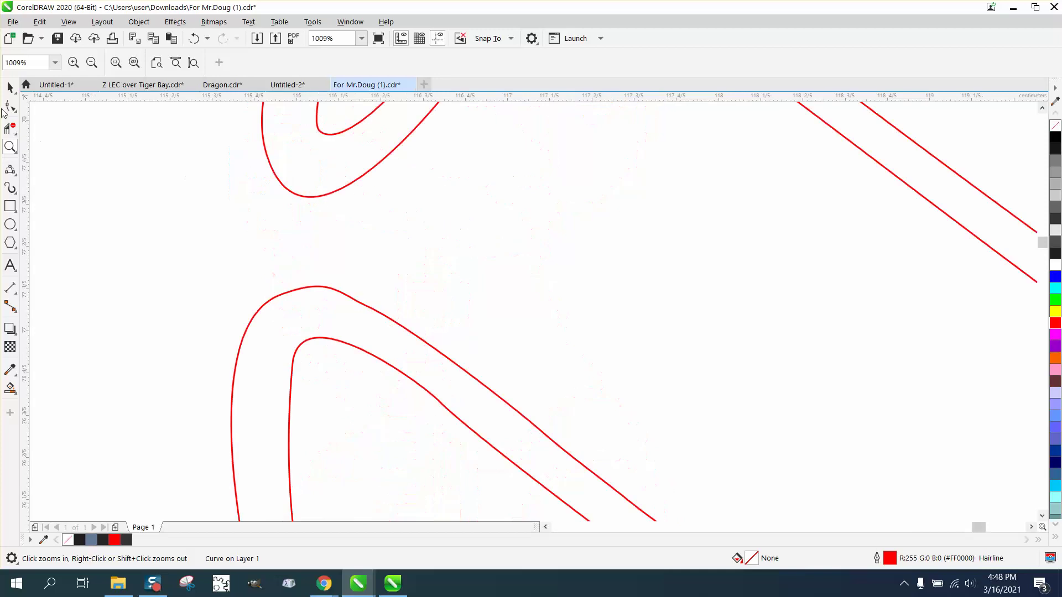
pyautogui.click(10, 106)
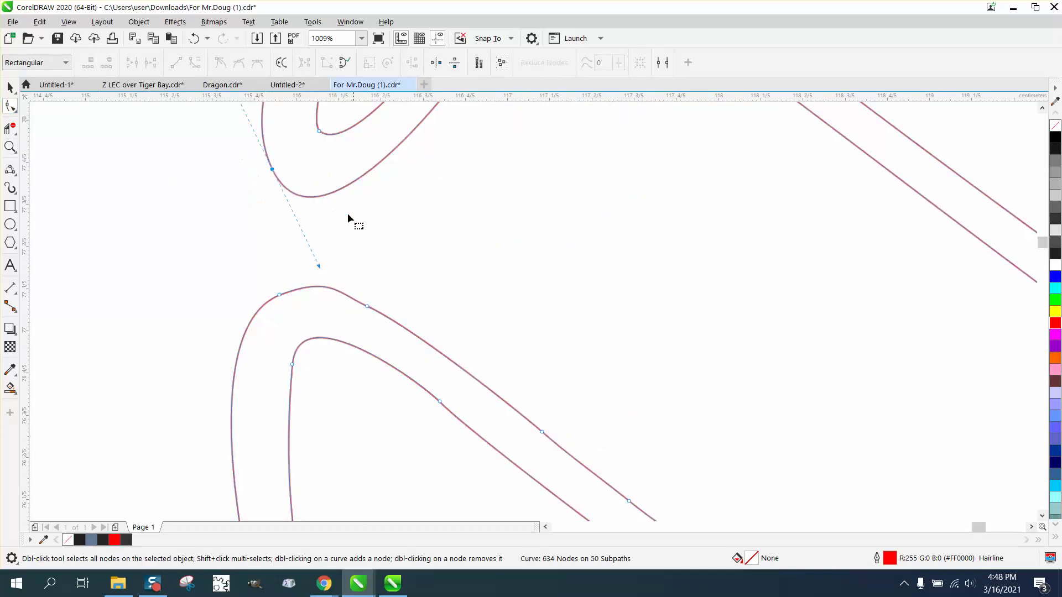
pyautogui.moveTo(308, 195); pyautogui.dragTo(284, 289)
pyautogui.scroll(-3, 283, 289)
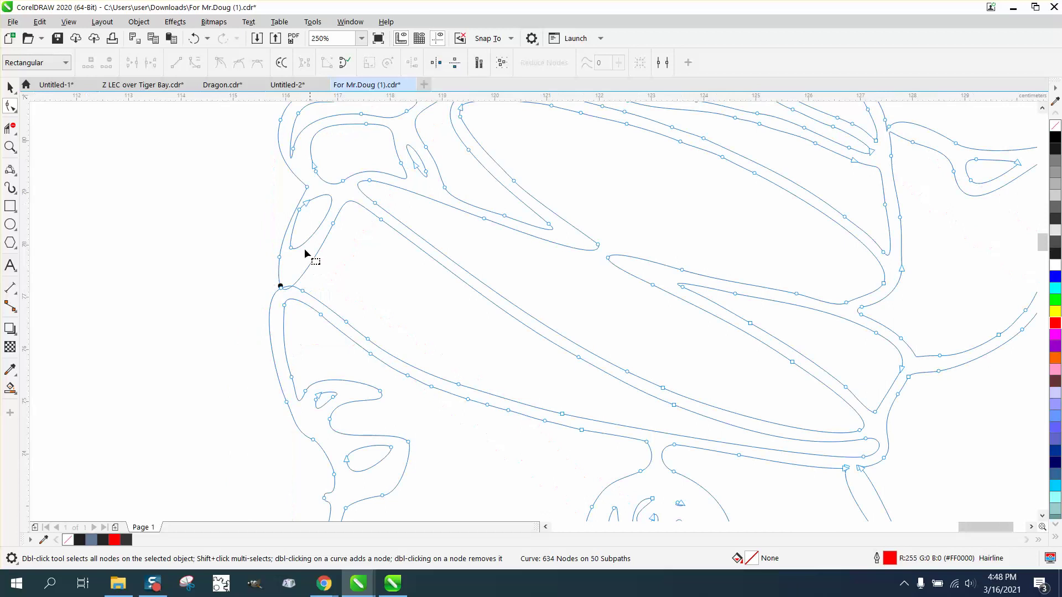
pyautogui.click(194, 38)
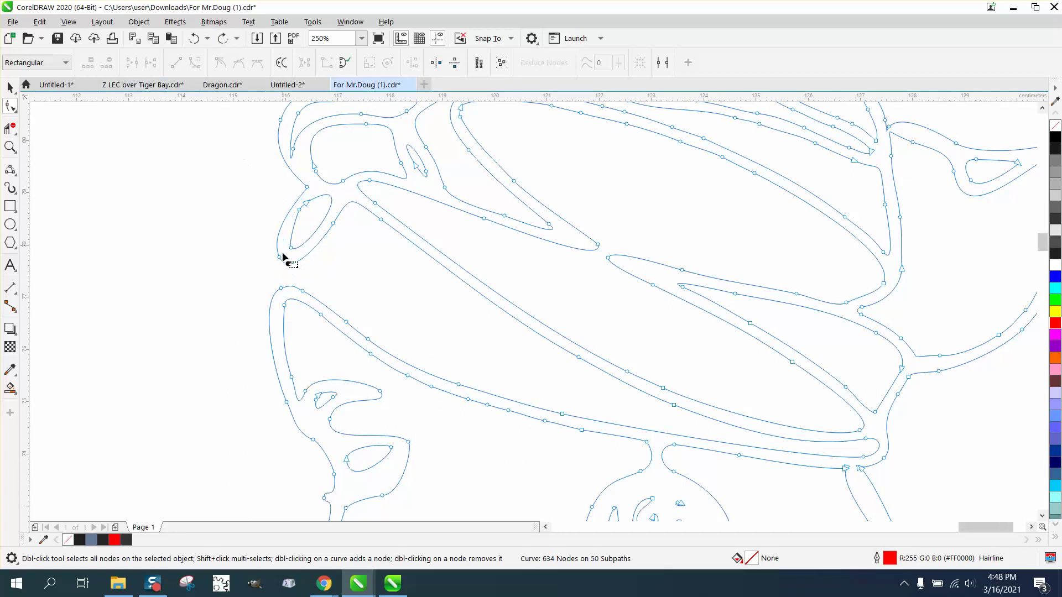
pyautogui.moveTo(287, 264); pyautogui.dragTo(272, 290)
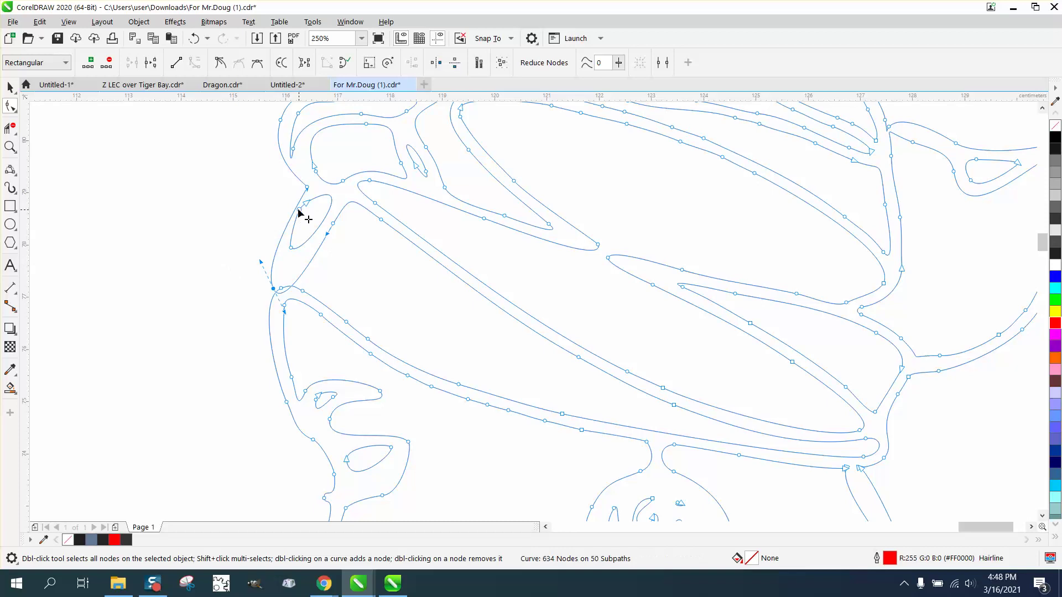
# Step: Reshape the leaf-shaped inner loop into a smoother oval by moving and deleting a node
pyautogui.click(9, 147)
pyautogui.moveTo(268, 167); pyautogui.dragTo(449, 306)
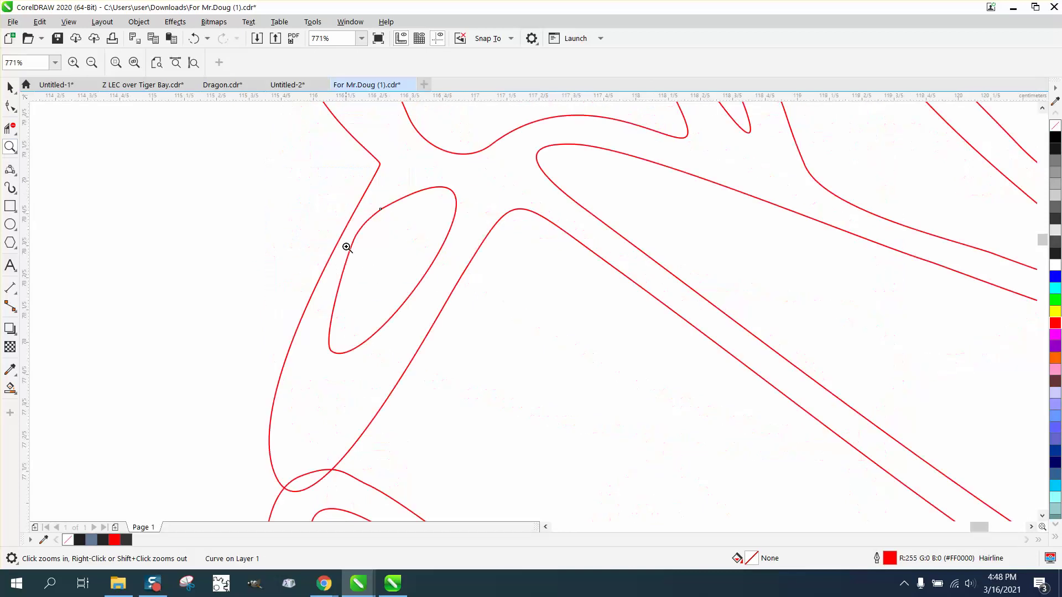
pyautogui.click(10, 105)
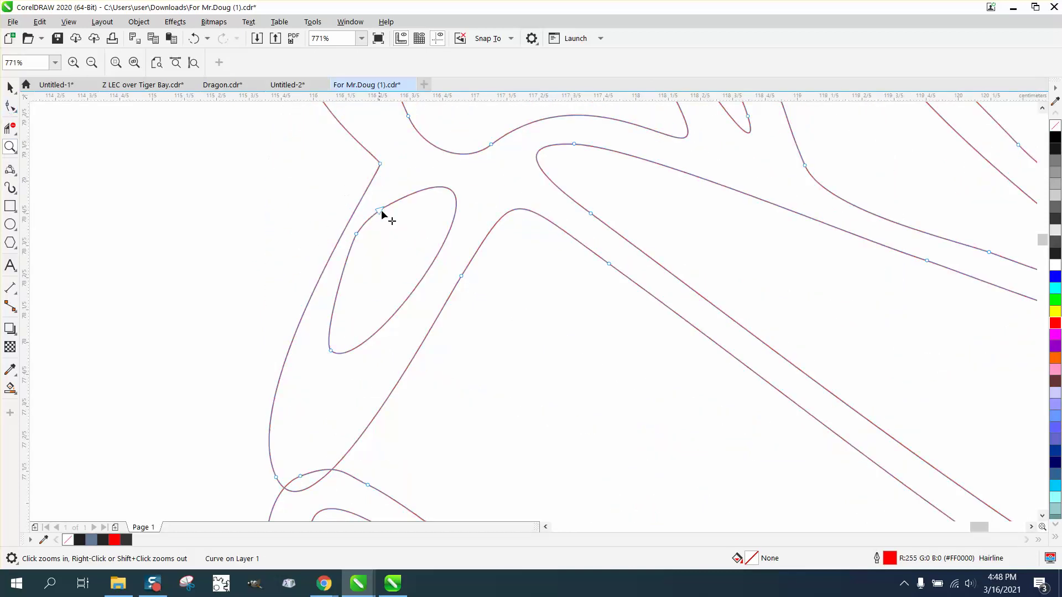
pyautogui.moveTo(356, 235); pyautogui.dragTo(380, 217)
pyautogui.press('Delete')
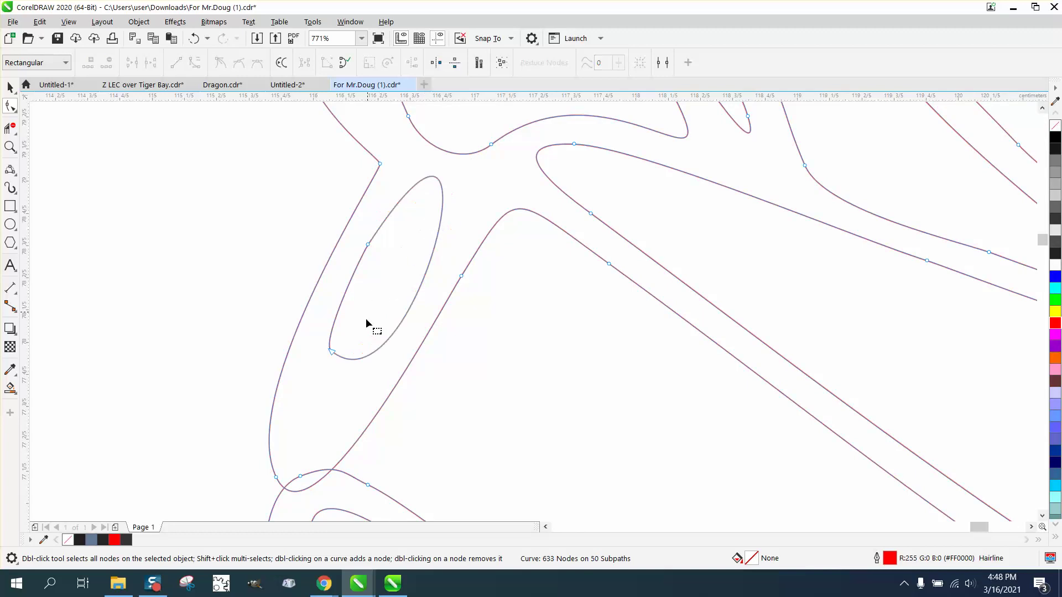
# Step: Pick Virtual Segment Delete from the Crop flyout and zoom out over the drawing
pyautogui.click(12, 130)
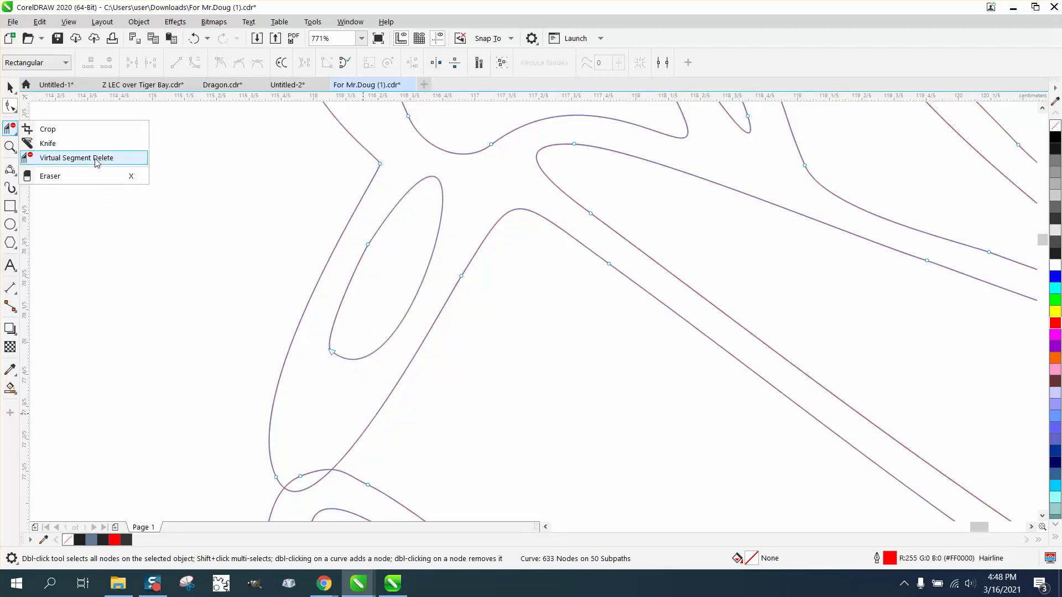
pyautogui.click(66, 158)
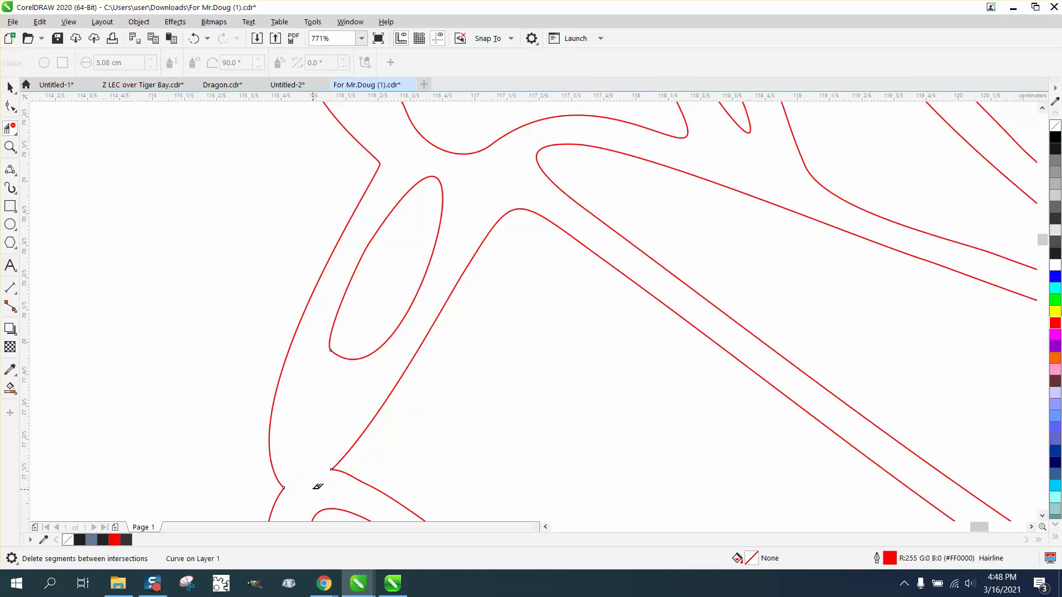
pyautogui.scroll(-5, 312, 484)
pyautogui.scroll(-1, 356, 415)
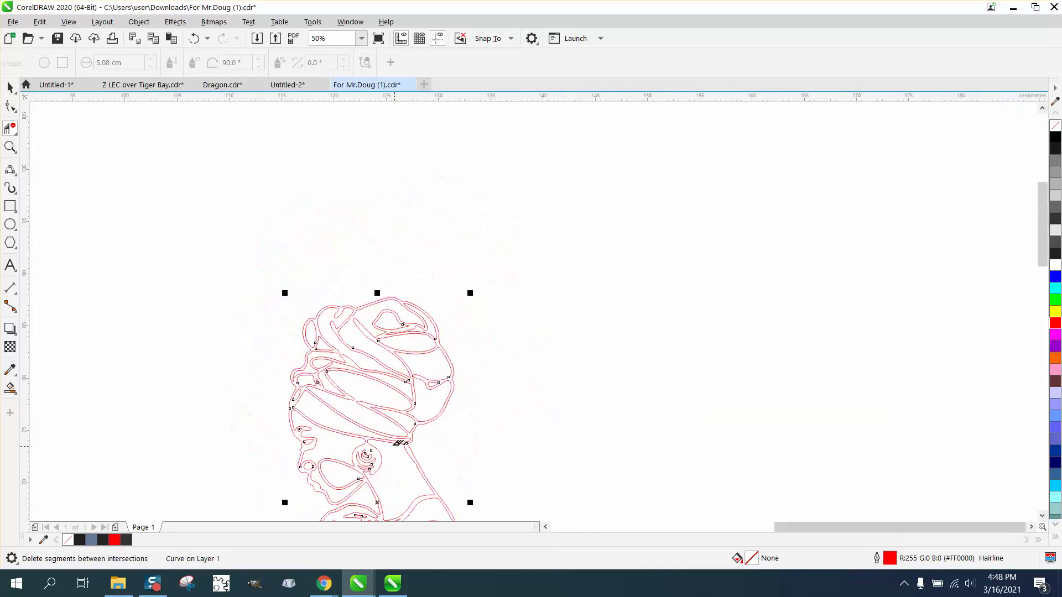
pyautogui.scroll(-1, 308, 412)
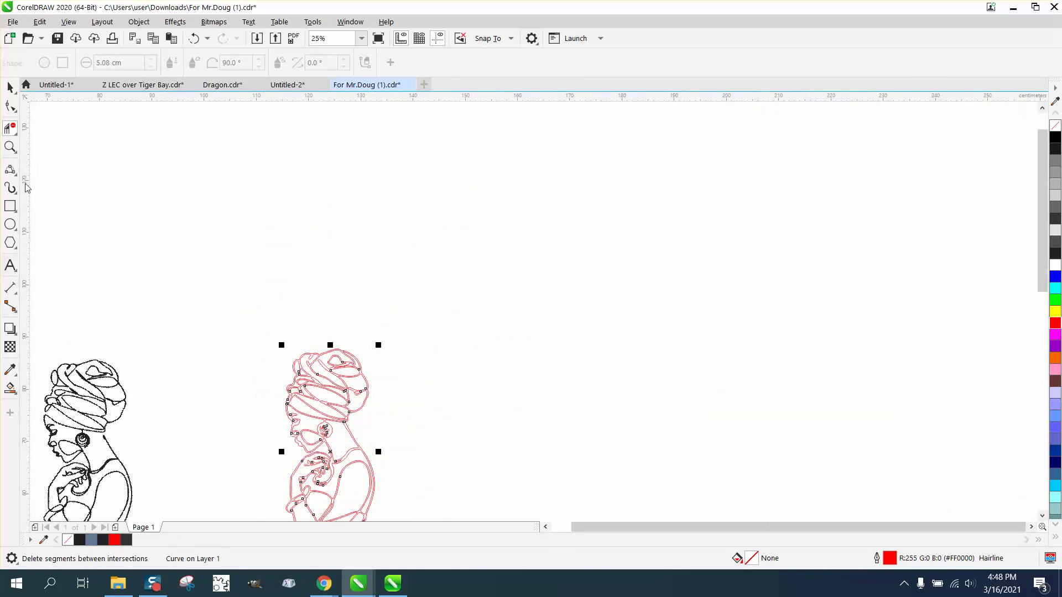
pyautogui.click(11, 148)
pyautogui.moveTo(244, 313); pyautogui.dragTo(376, 409)
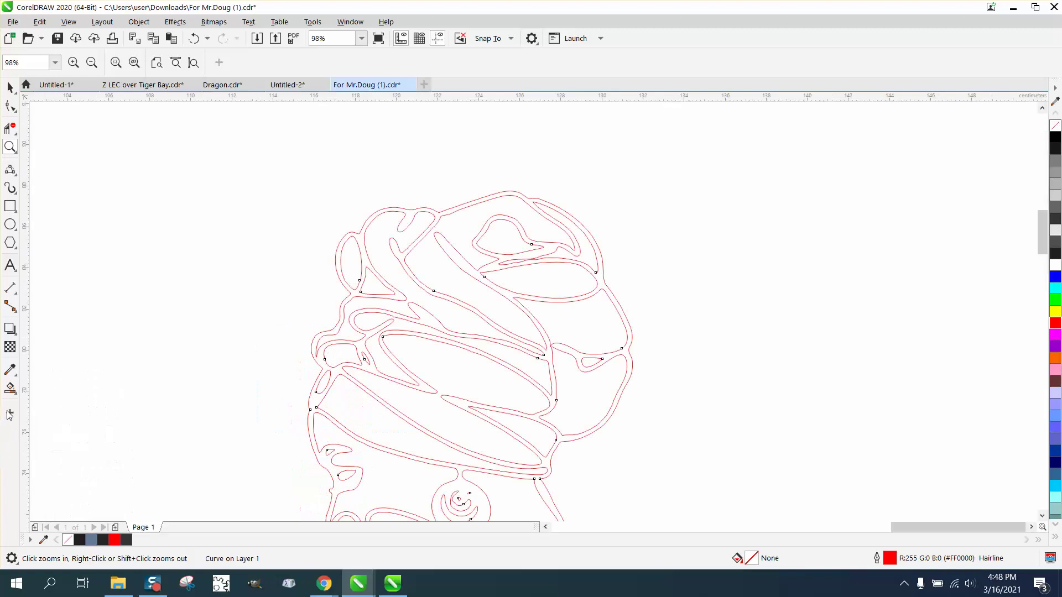
pyautogui.click(10, 389)
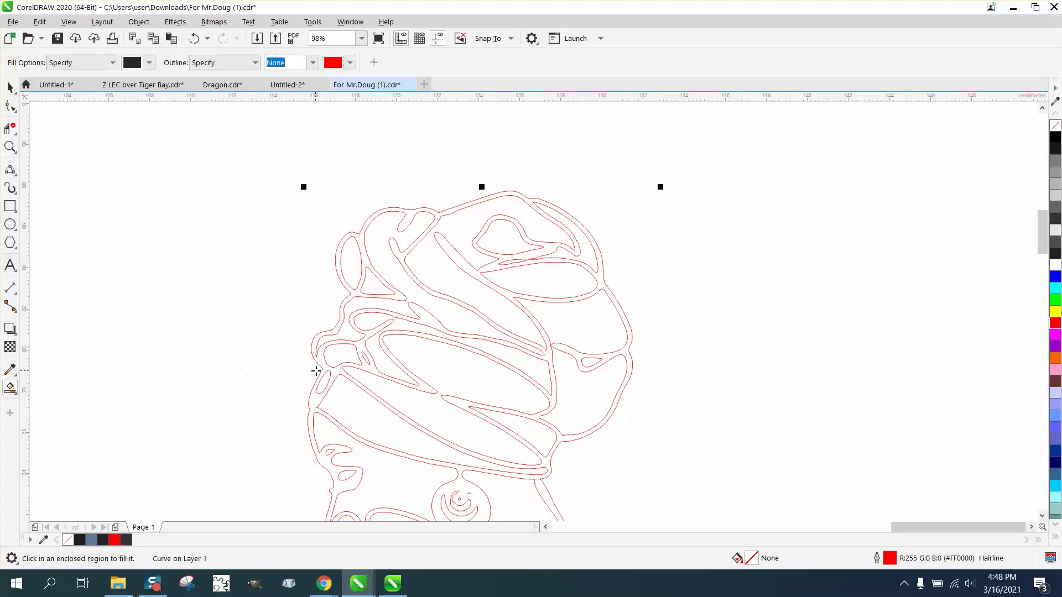
pyautogui.click(361, 345)
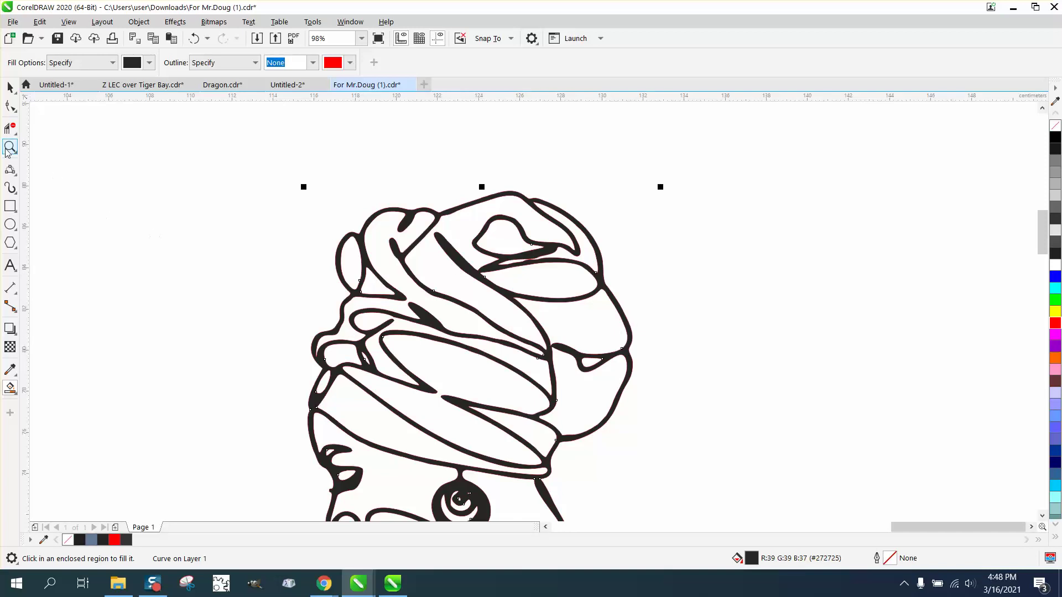
pyautogui.click(190, 39)
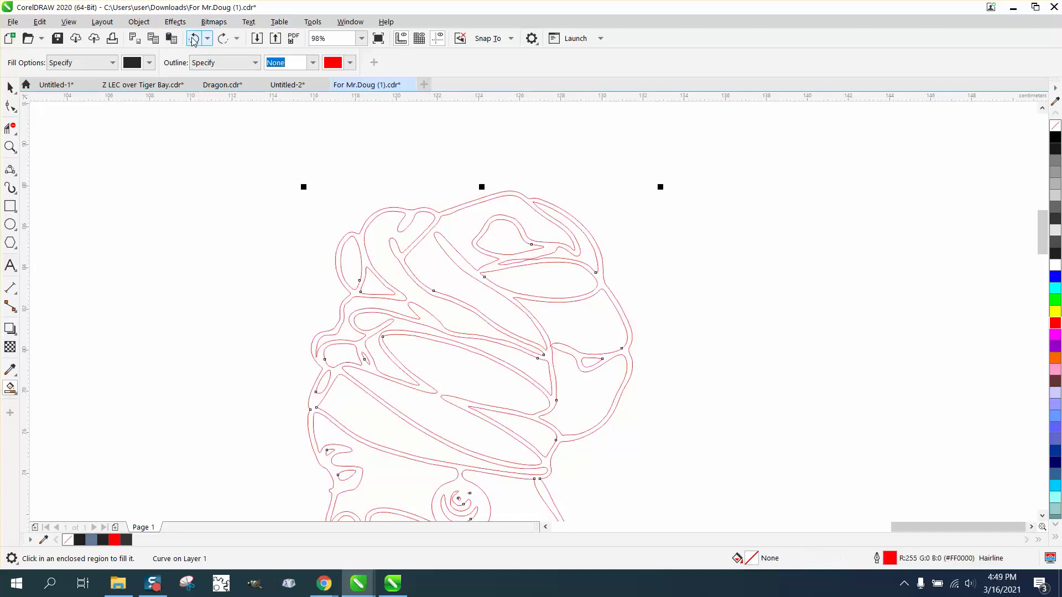
# Step: Pull a turban loop tip up-left onto the crossing line
pyautogui.click(10, 146)
pyautogui.moveTo(406, 287); pyautogui.dragTo(479, 341)
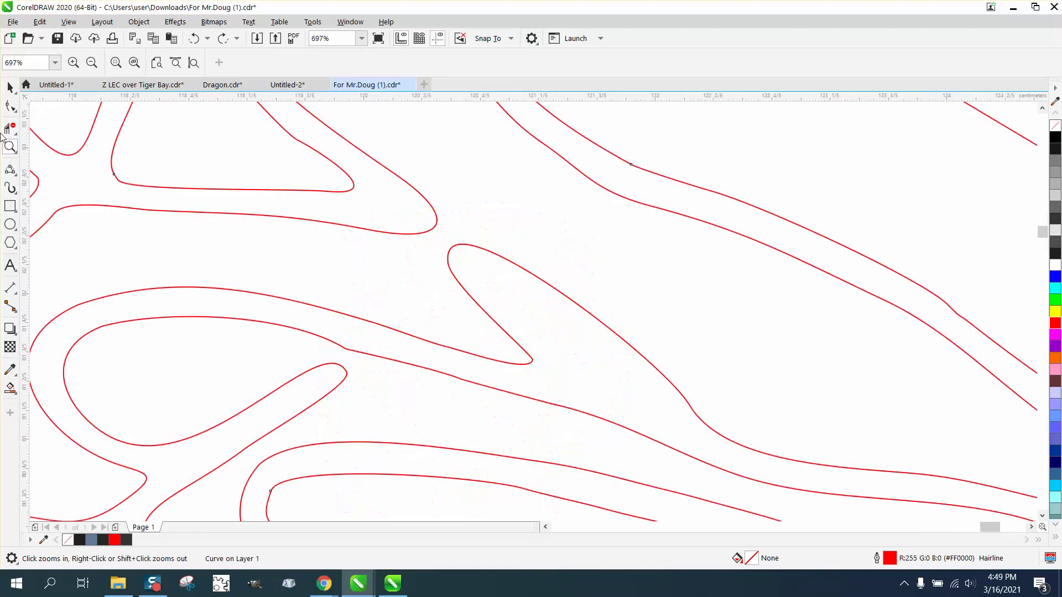
pyautogui.click(10, 106)
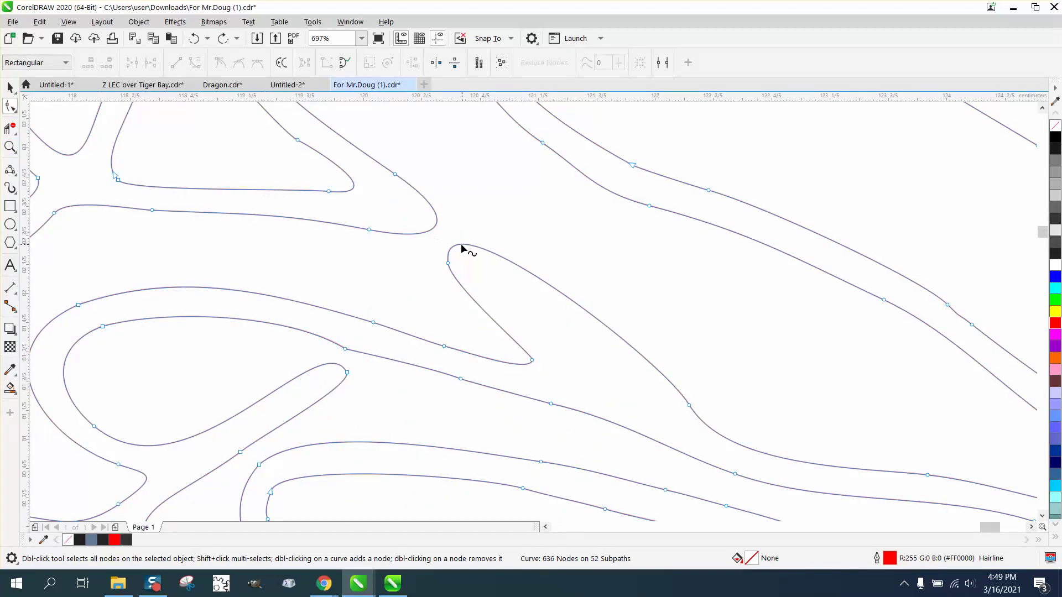
pyautogui.moveTo(452, 265); pyautogui.dragTo(414, 244)
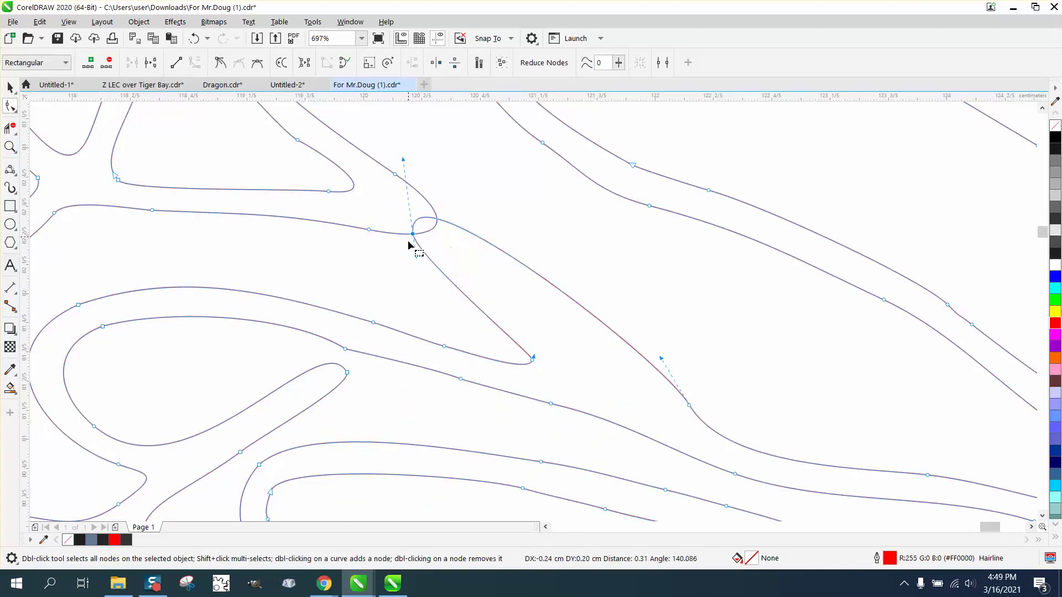
# Step: Reshape the lower-left teardrop curve and snap two turban nodes onto neighbouring points
pyautogui.moveTo(349, 379); pyautogui.dragTo(356, 370)
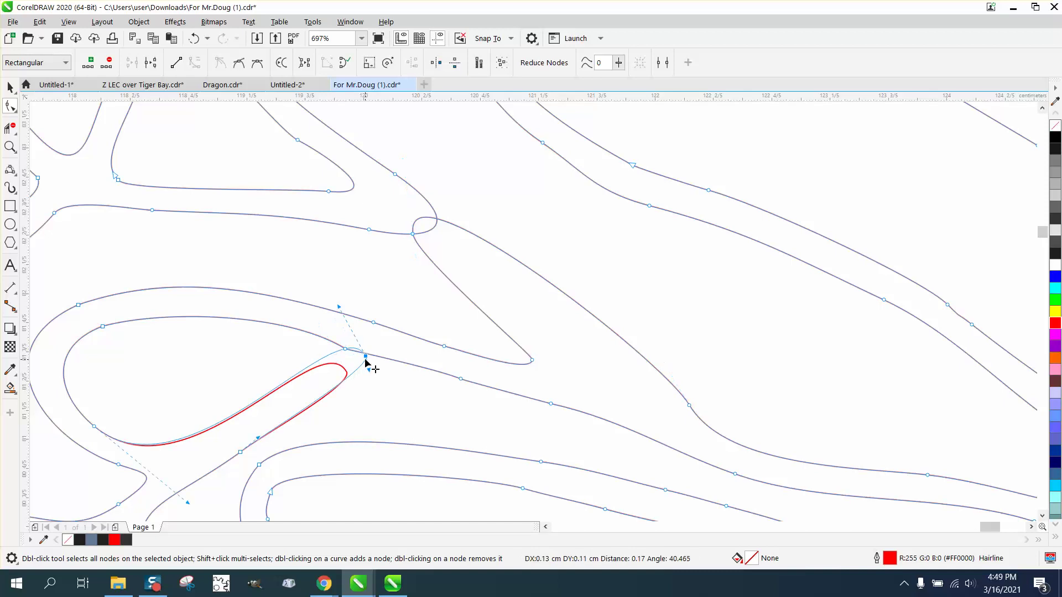
pyautogui.moveTo(366, 362); pyautogui.dragTo(370, 353)
pyautogui.scroll(-3, 371, 351)
pyautogui.scroll(-2, 396, 346)
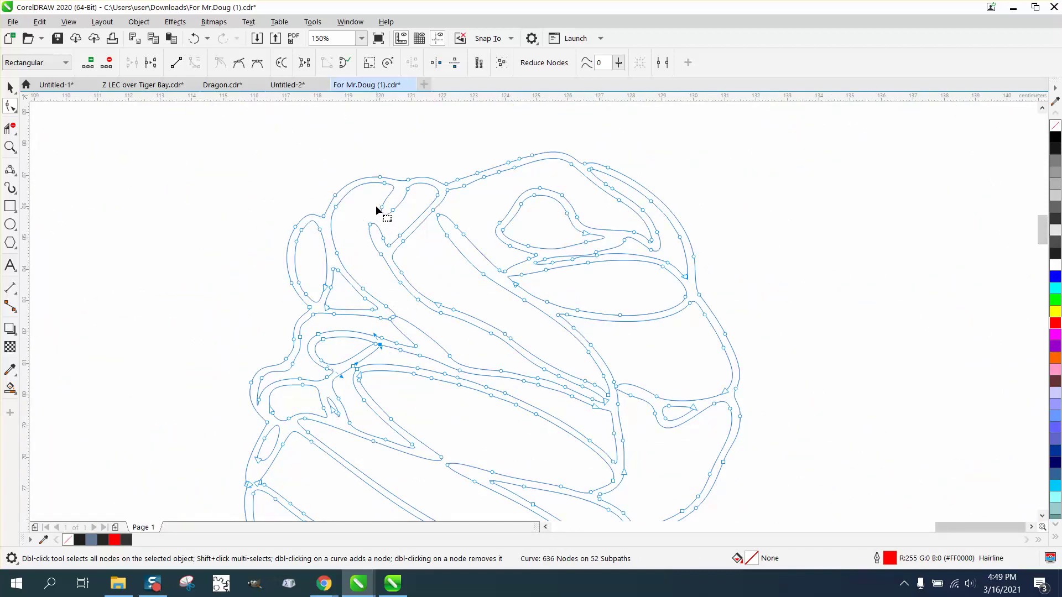
pyautogui.moveTo(381, 209); pyautogui.dragTo(383, 228)
pyautogui.click(438, 215)
pyautogui.moveTo(439, 216); pyautogui.dragTo(433, 210)
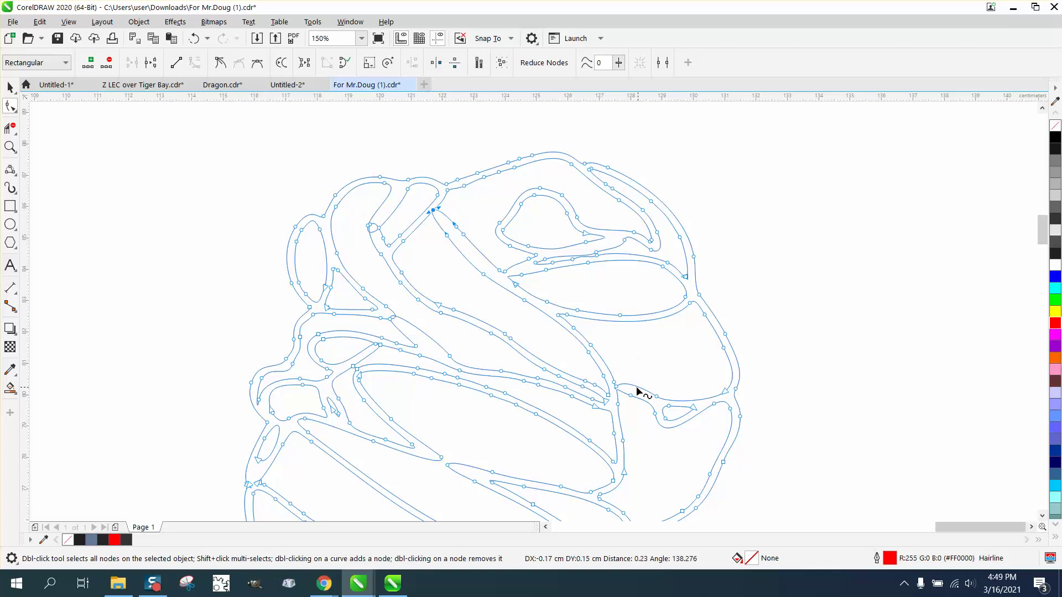
# Step: Pull the pointed inner curve tip down to close its junction
pyautogui.click(10, 146)
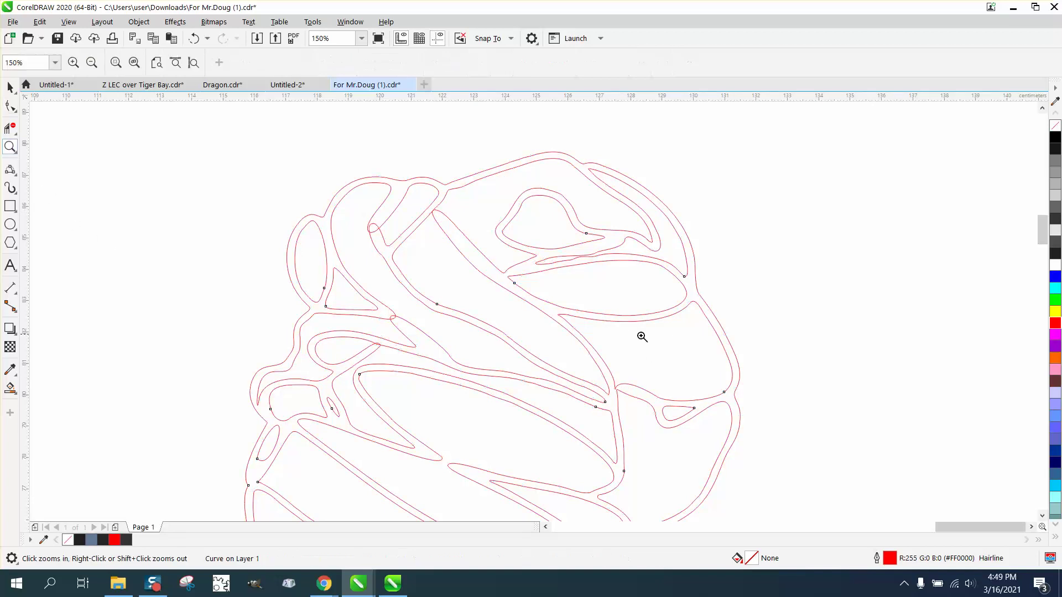
pyautogui.scroll(5, 648, 417)
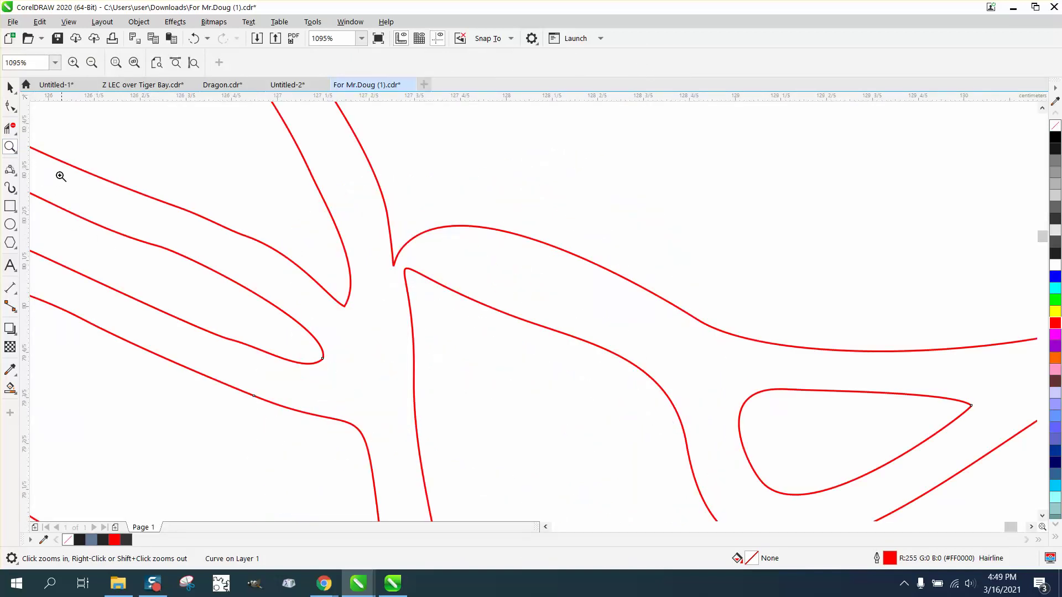
pyautogui.click(11, 107)
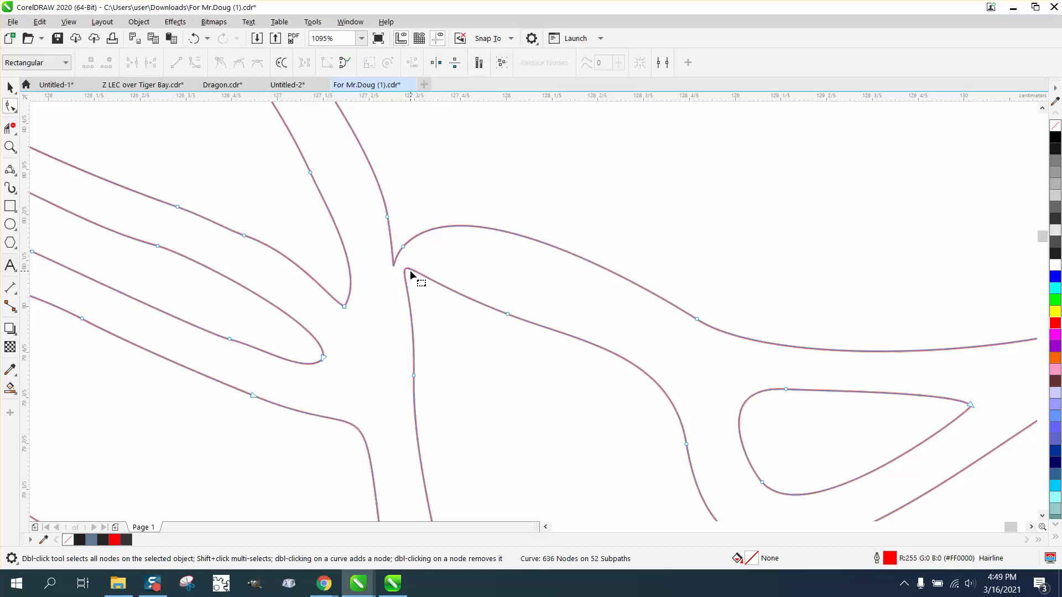
pyautogui.moveTo(409, 271); pyautogui.dragTo(434, 310)
pyautogui.scroll(-3, 435, 312)
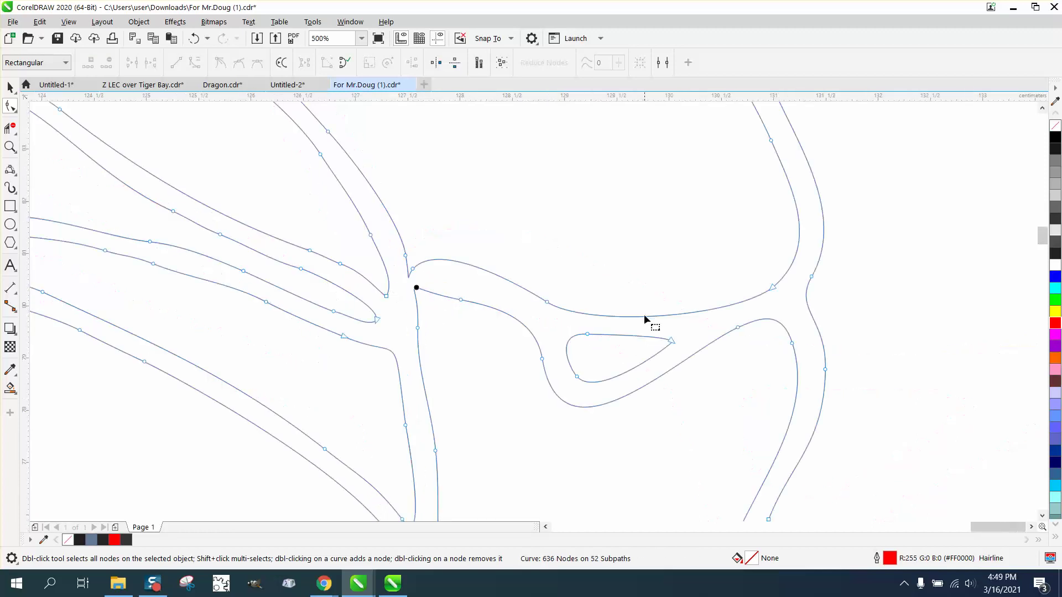
# Step: Delete the small overlapping loop and its leftover segment in the upper-middle turban
pyautogui.scroll(-3, 645, 316)
pyautogui.click(10, 146)
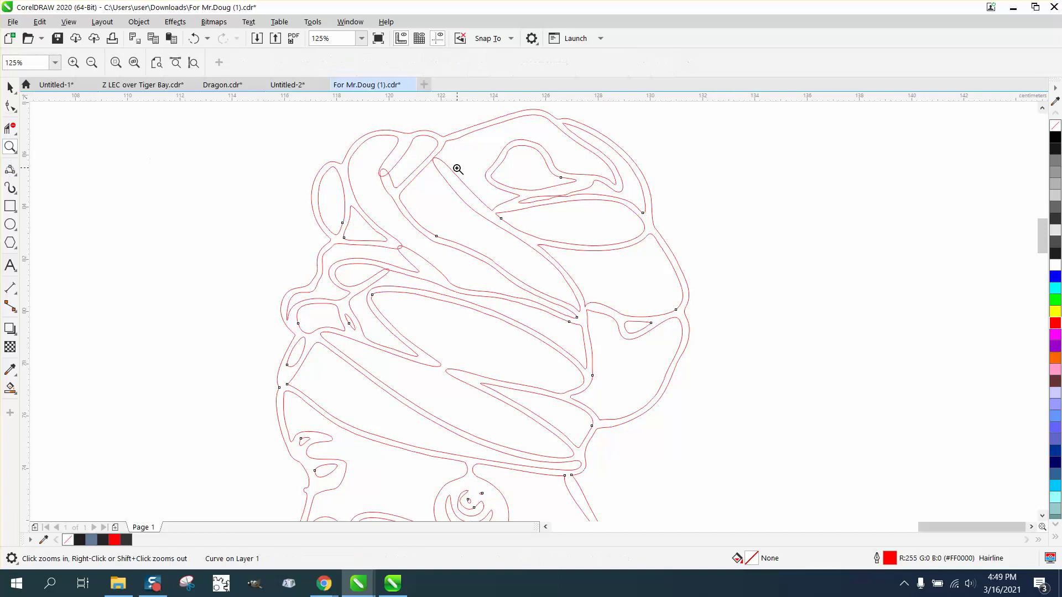
pyautogui.moveTo(315, 146); pyautogui.dragTo(565, 260)
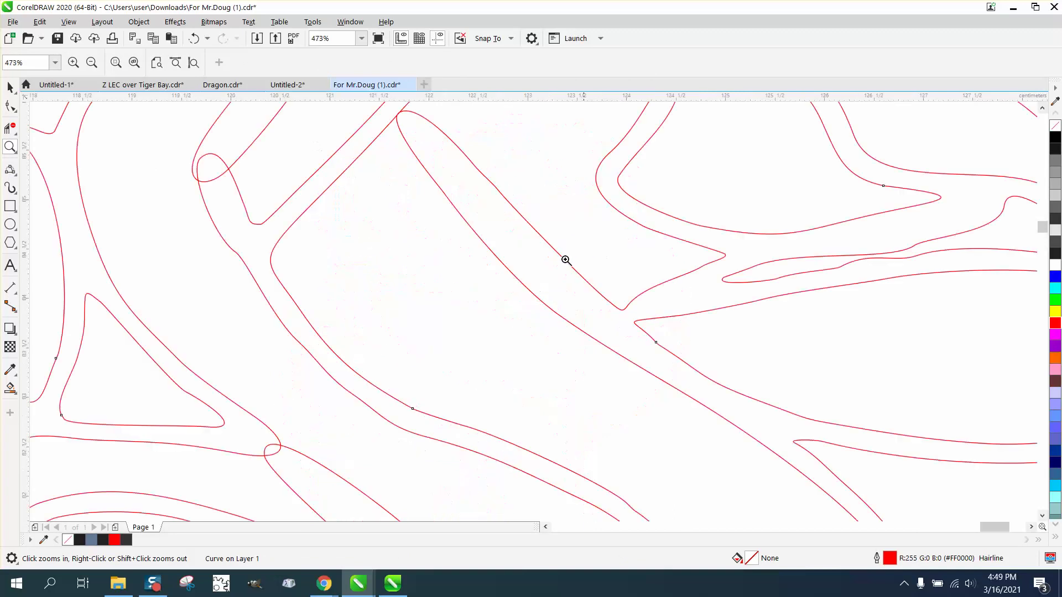
pyautogui.click(9, 129)
pyautogui.click(222, 158)
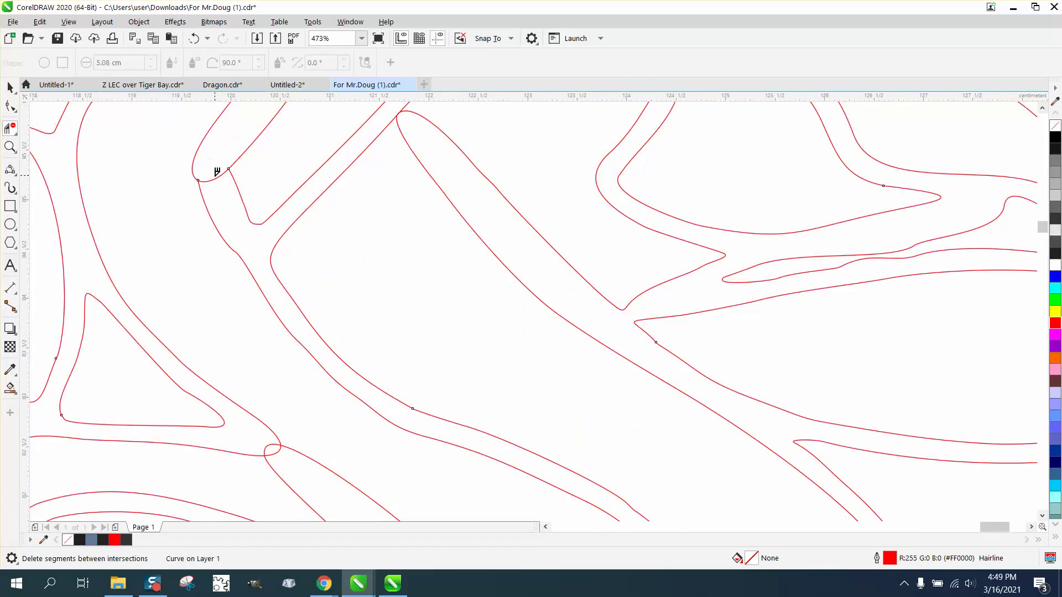
pyautogui.click(217, 173)
# Step: Zoom into the crossing lines and delete the overlapping arc and diagonal between intersections
pyautogui.click(14, 150)
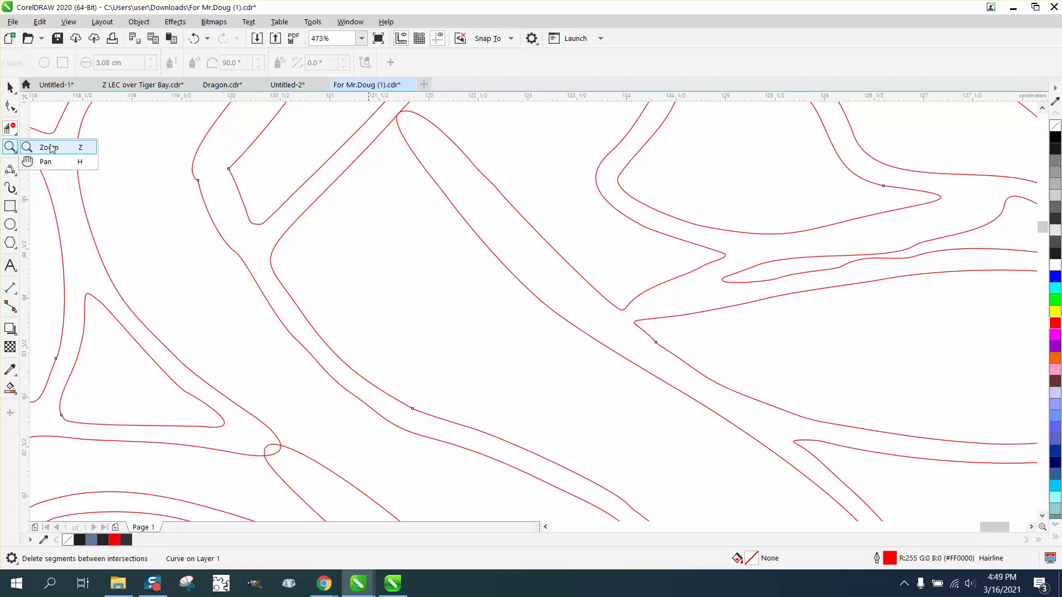
pyautogui.click(49, 147)
pyautogui.moveTo(344, 111)
pyautogui.mouseDown()
pyautogui.moveTo(471, 164)
pyautogui.moveTo(441, 135)
pyautogui.moveTo(475, 167)
pyautogui.moveTo(458, 161)
pyautogui.mouseUp()
pyautogui.click(10, 106)
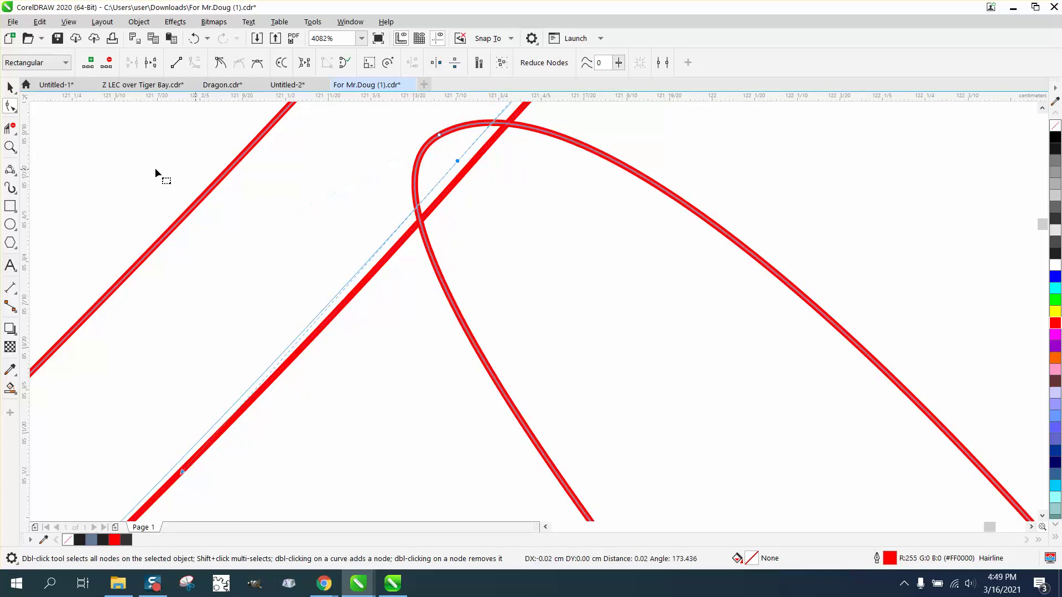
pyautogui.click(10, 129)
pyautogui.click(10, 169)
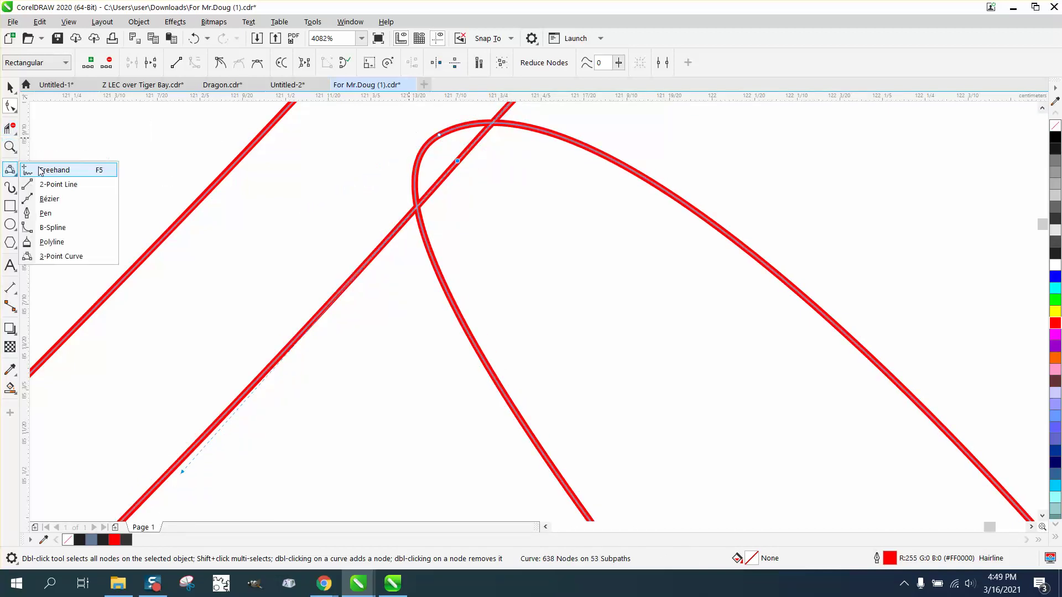
pyautogui.click(10, 129)
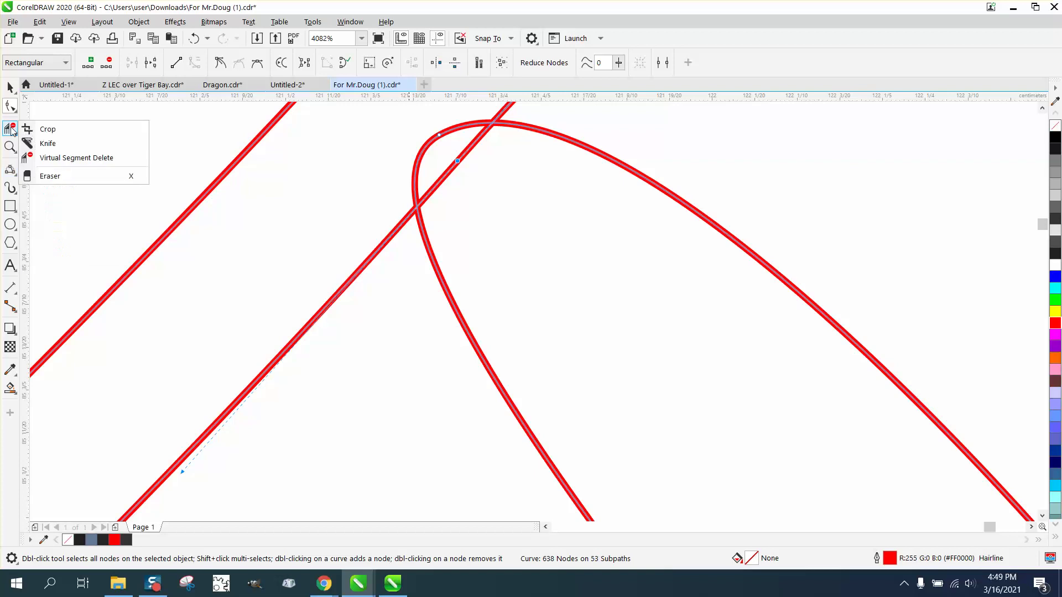
pyautogui.click(55, 156)
pyautogui.moveTo(438, 129); pyautogui.dragTo(486, 199)
pyautogui.scroll(-10, 426, 205)
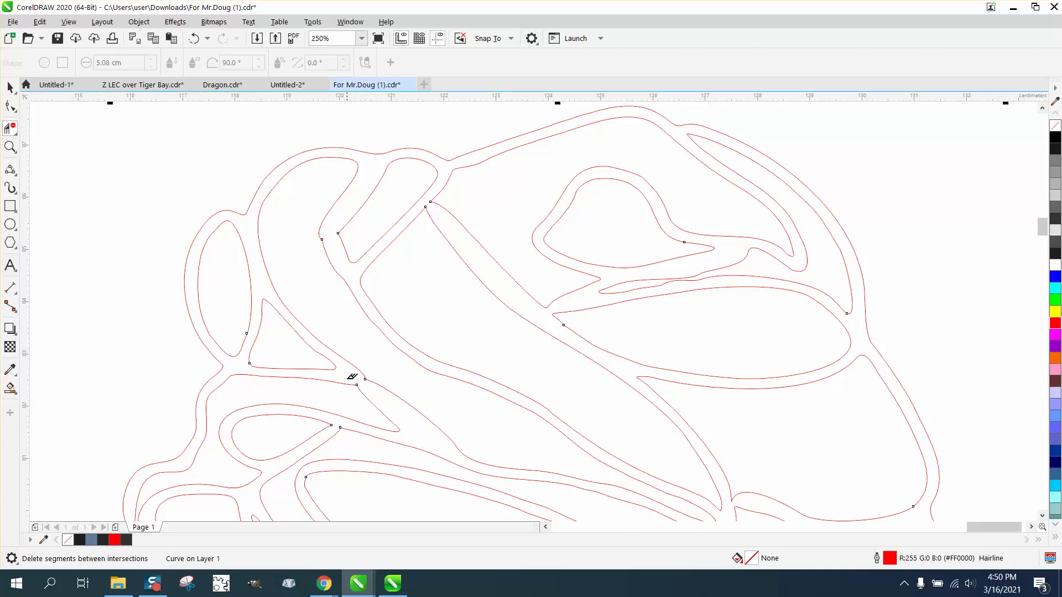
pyautogui.scroll(-4, 340, 370)
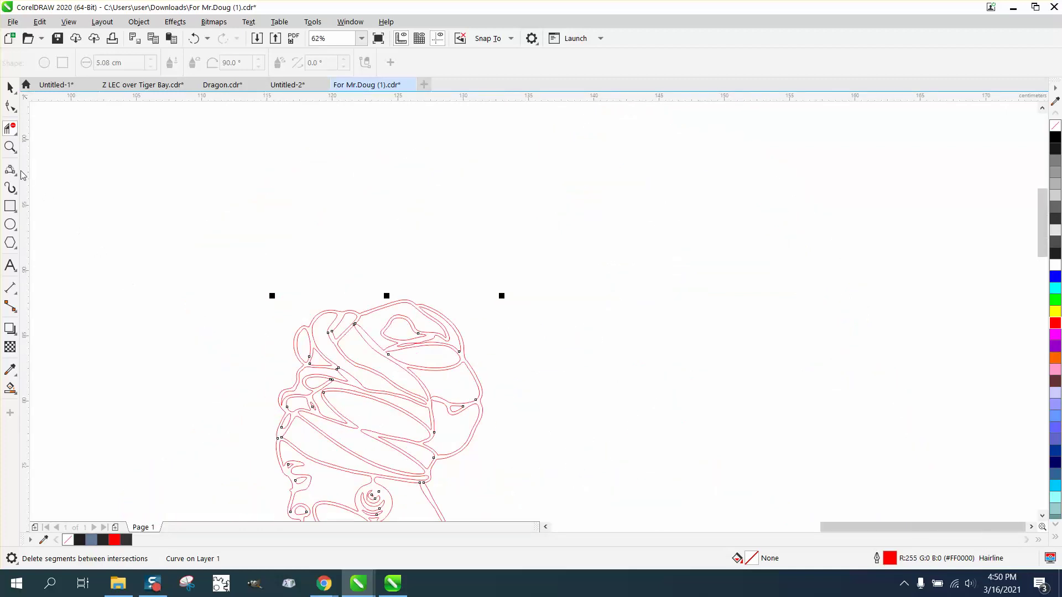
# Step: Drag a curve end node into a loop and trim away both parts of that small loop
pyautogui.press('z')
pyautogui.moveTo(334, 416); pyautogui.dragTo(398, 464)
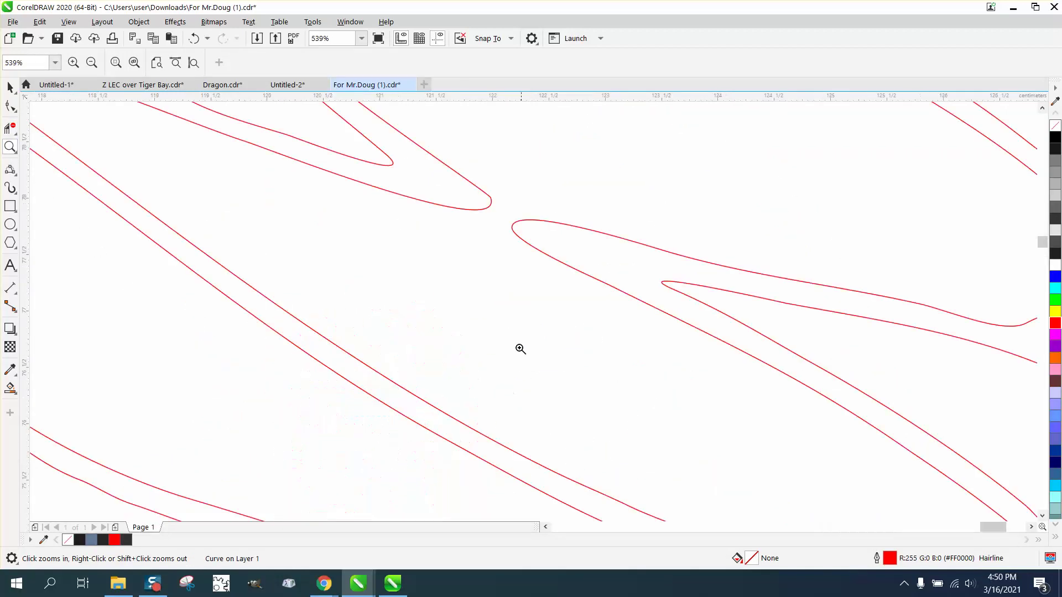
pyautogui.click(10, 106)
pyautogui.moveTo(491, 199); pyautogui.dragTo(535, 227)
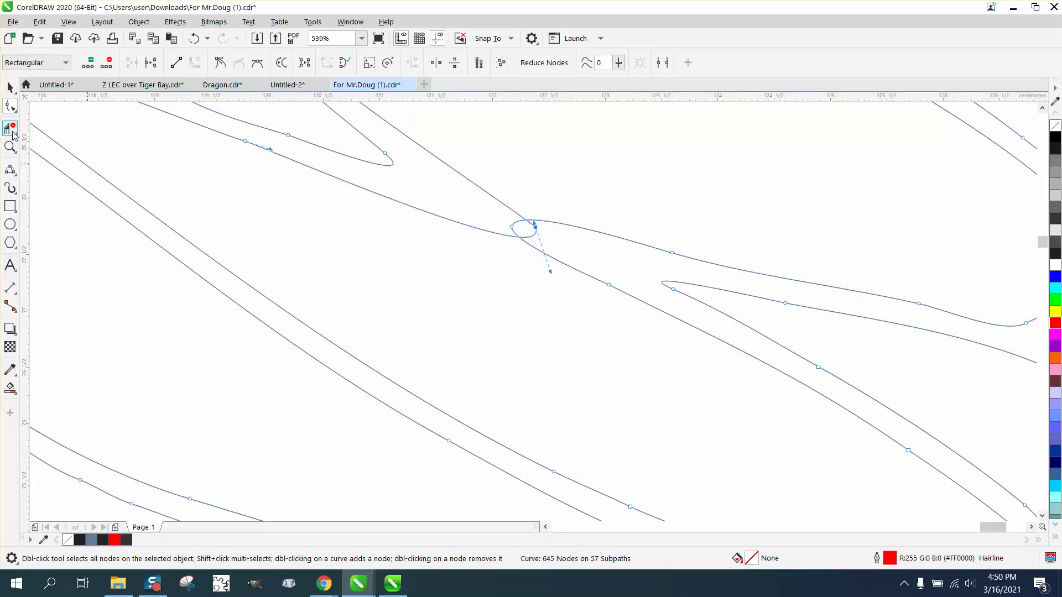
pyautogui.click(10, 128)
pyautogui.click(513, 227)
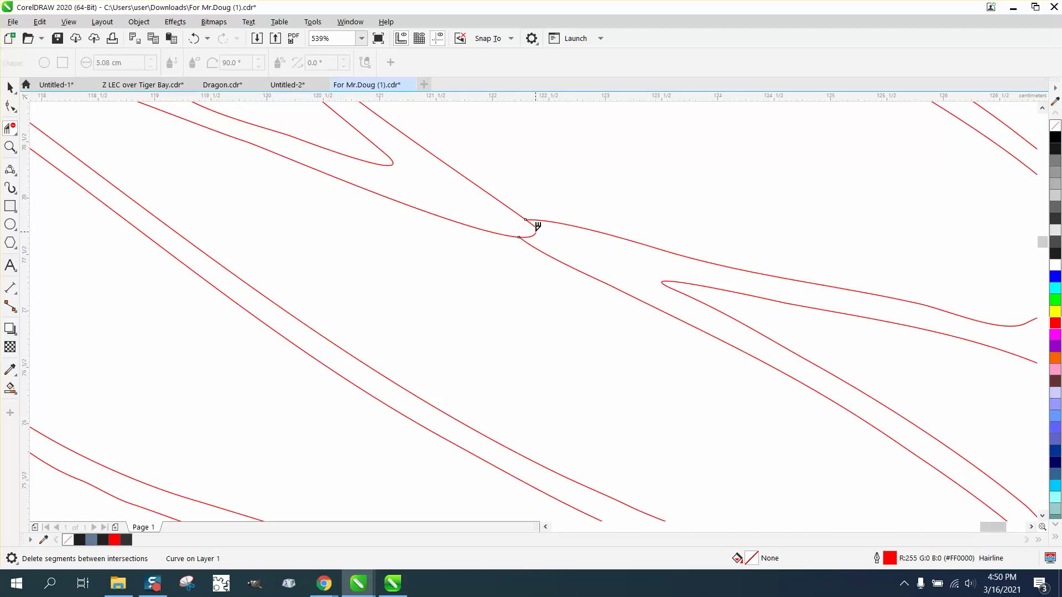
pyautogui.click(536, 228)
pyautogui.scroll(-3, 387, 294)
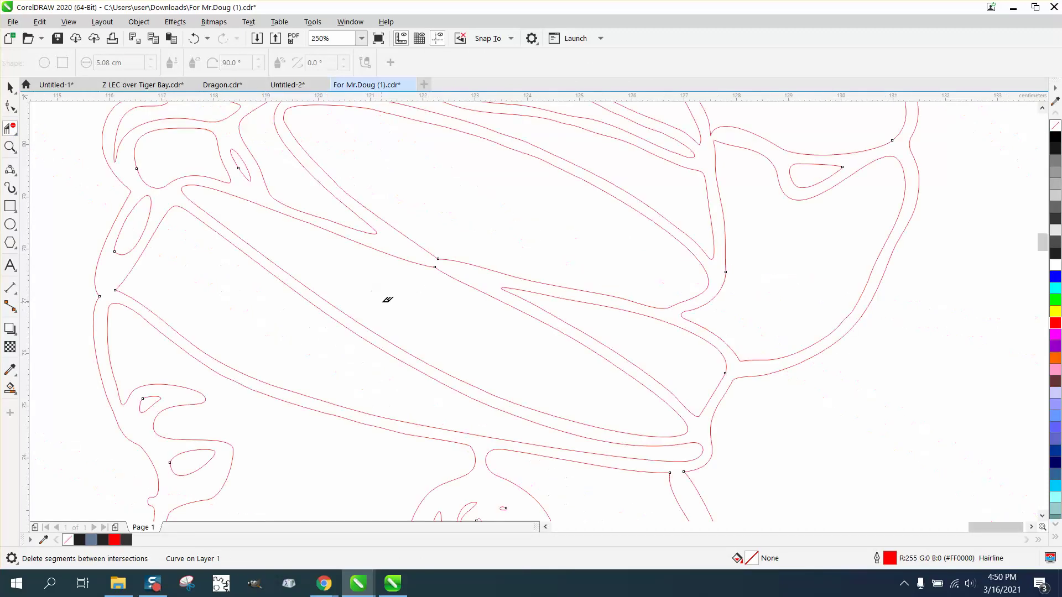
pyautogui.scroll(-5, 387, 299)
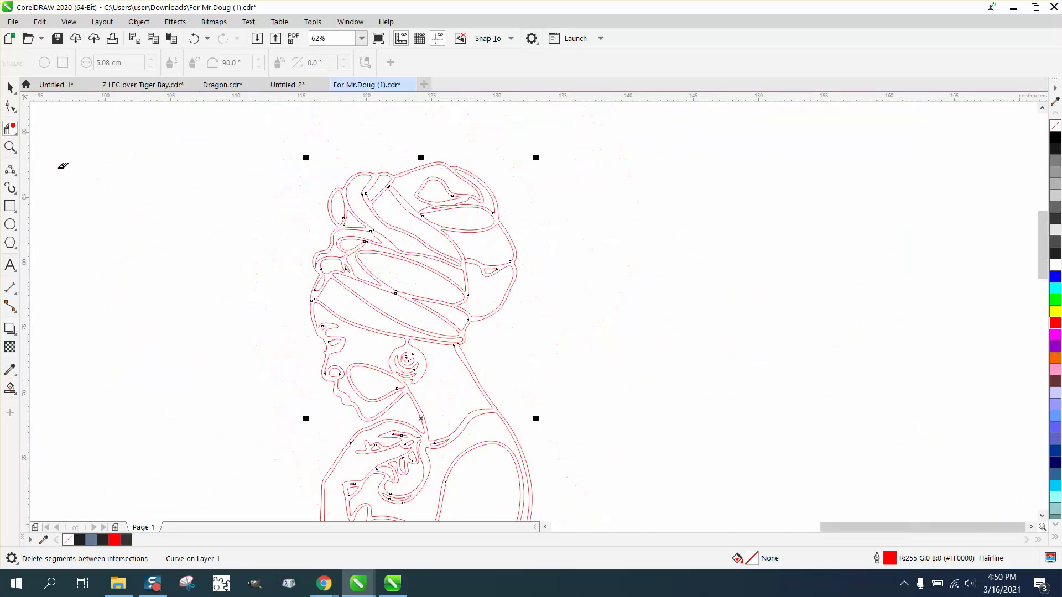
# Step: Smart Fill the outlined figure as one new shape
pyautogui.click(11, 89)
pyautogui.click(10, 388)
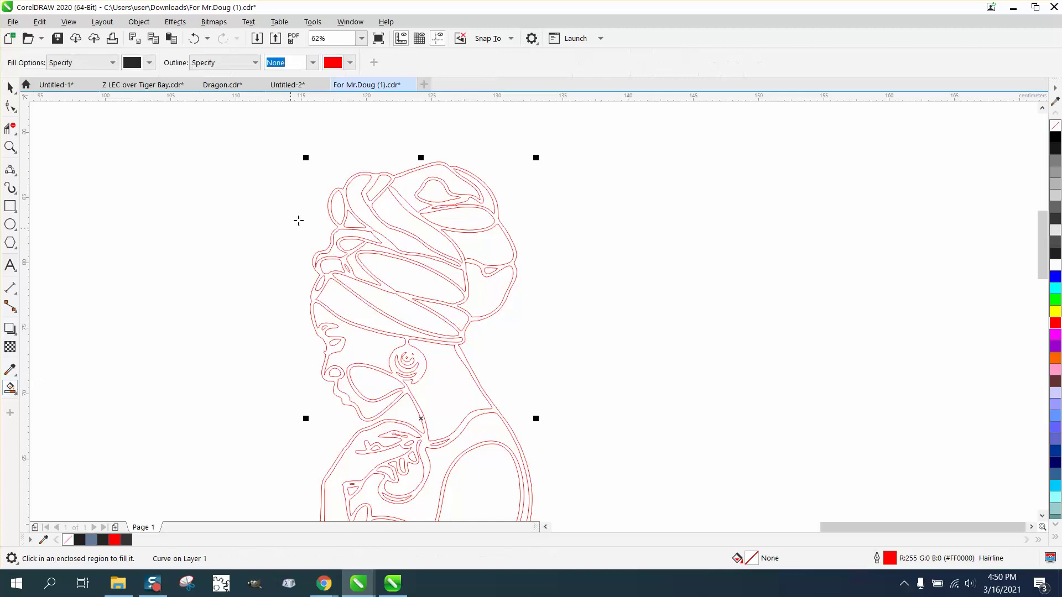
pyautogui.click(375, 176)
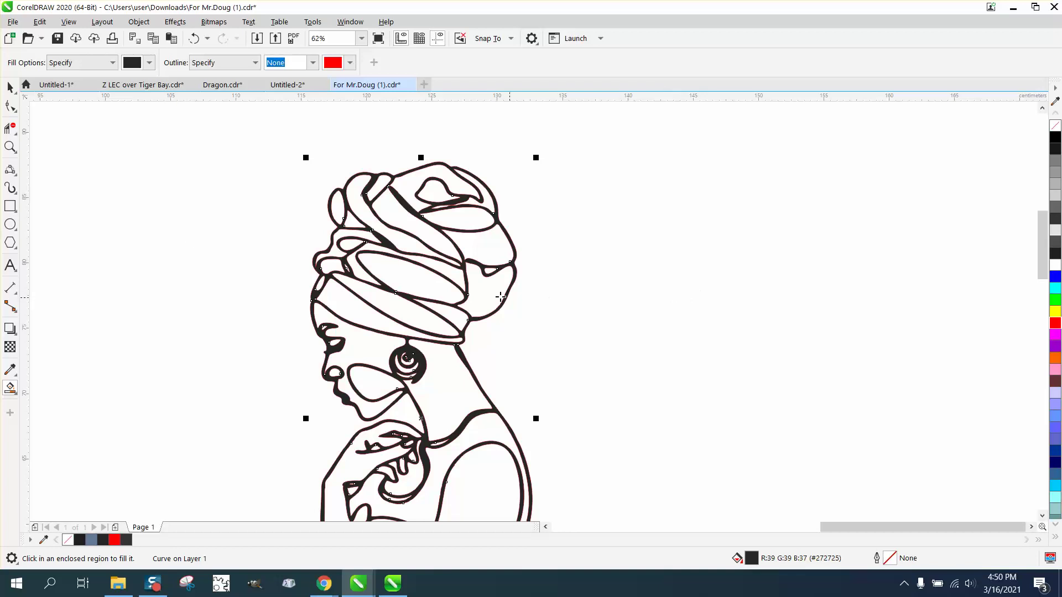
# Step: Move the filled copy right of the original and make it unfilled with a red outline
pyautogui.click(10, 87)
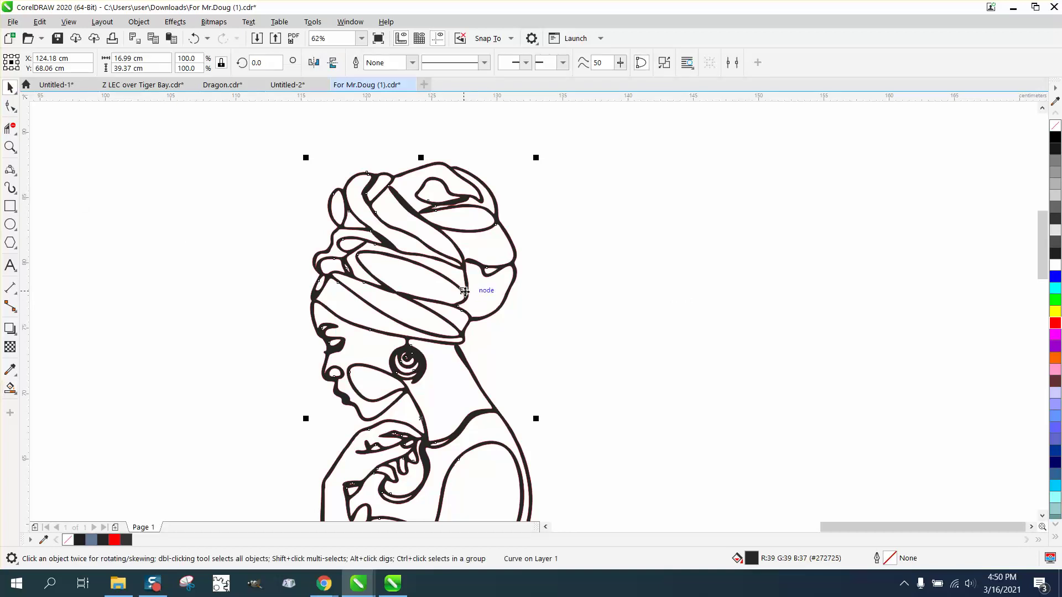
pyautogui.moveTo(463, 290); pyautogui.dragTo(721, 281)
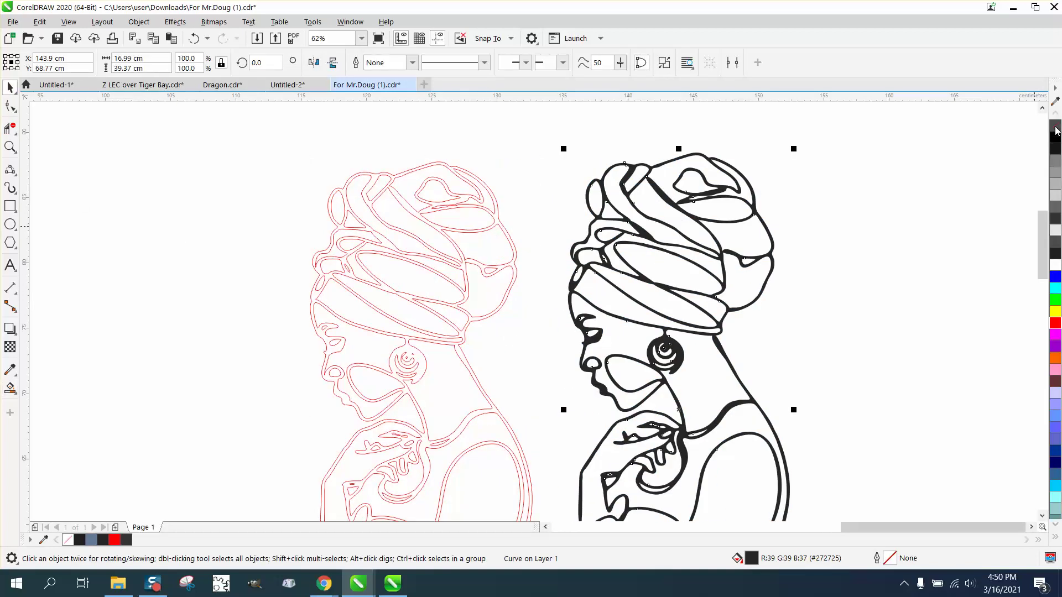
pyautogui.click(1056, 130)
pyautogui.rightClick(1056, 323)
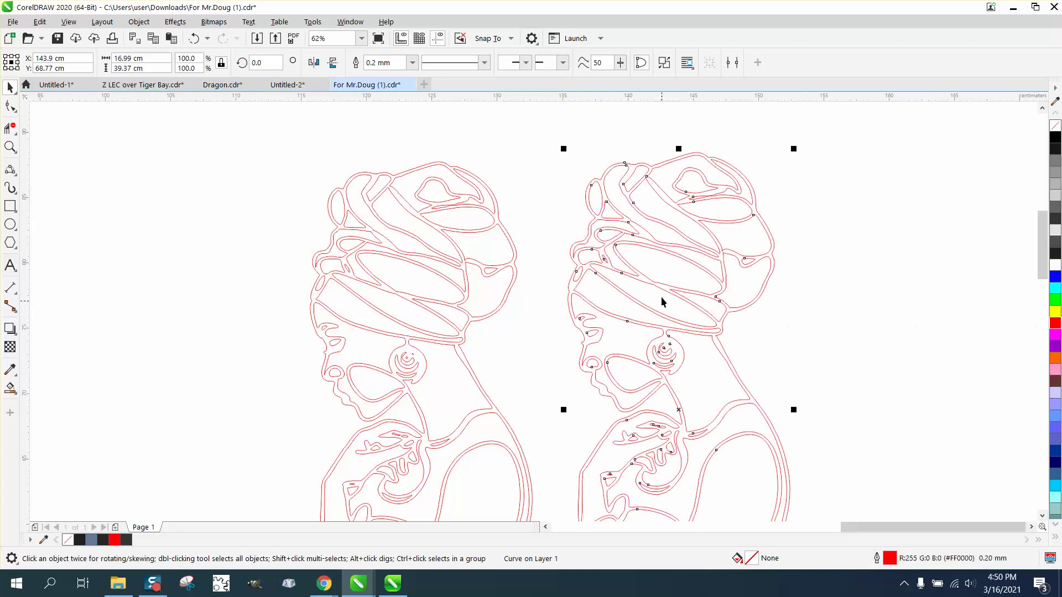
pyautogui.click(10, 146)
# Step: Delete the extra node at the right copy's turban junction, leaving 631 nodes on 56 subpaths
pyautogui.moveTo(613, 239); pyautogui.dragTo(770, 351)
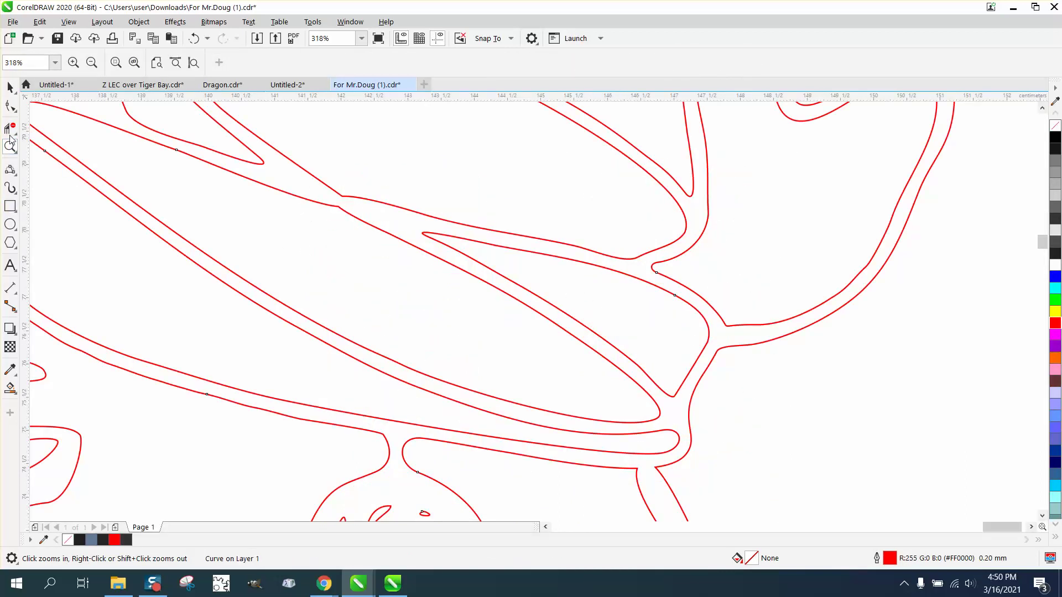
pyautogui.click(10, 106)
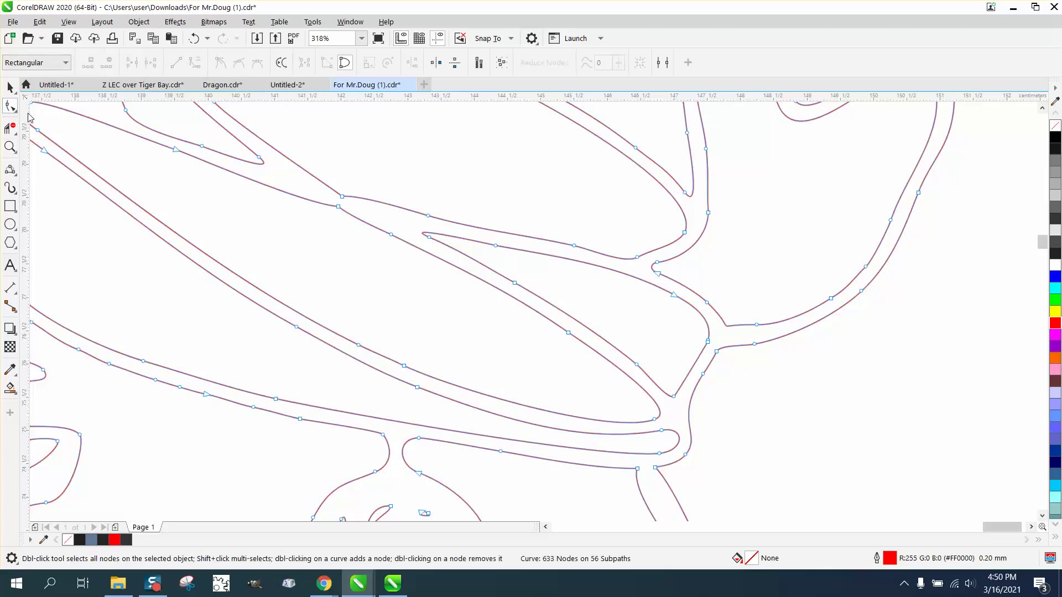
pyautogui.click(342, 196)
pyautogui.press('Delete')
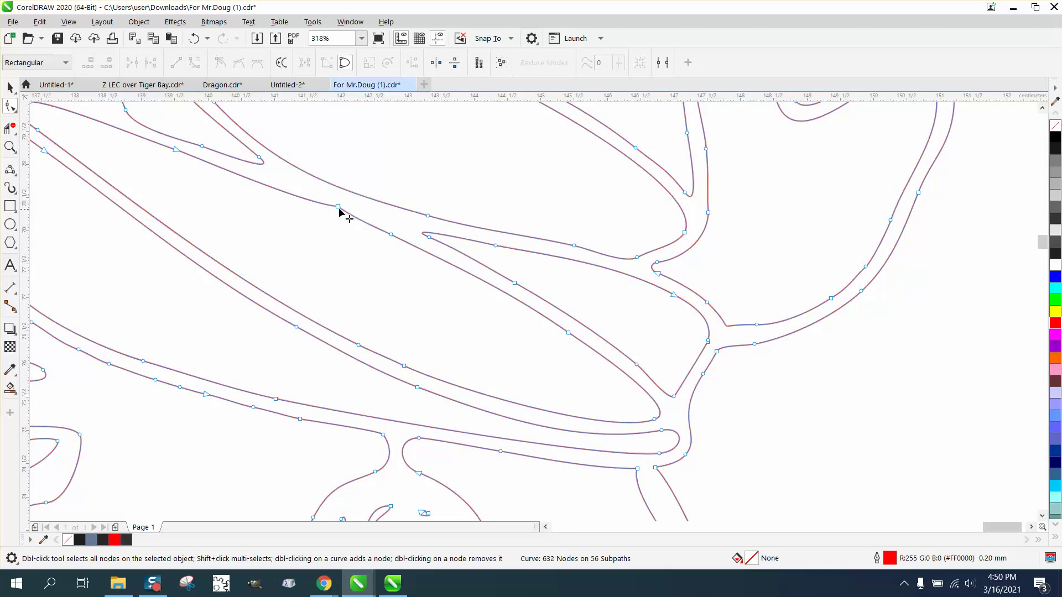
pyautogui.scroll(-2, 400, 272)
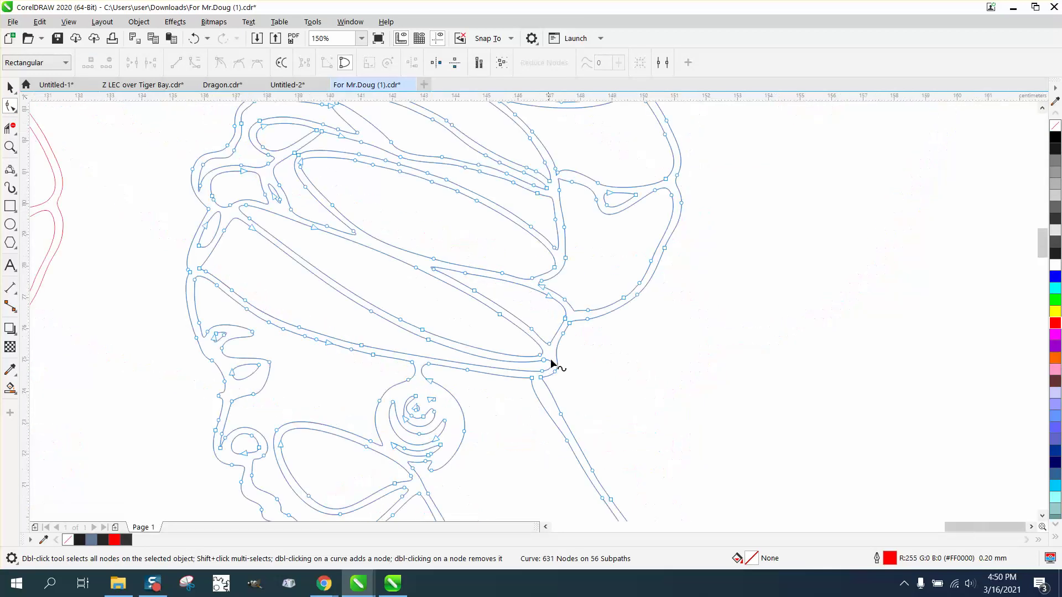
pyautogui.scroll(-2, 559, 365)
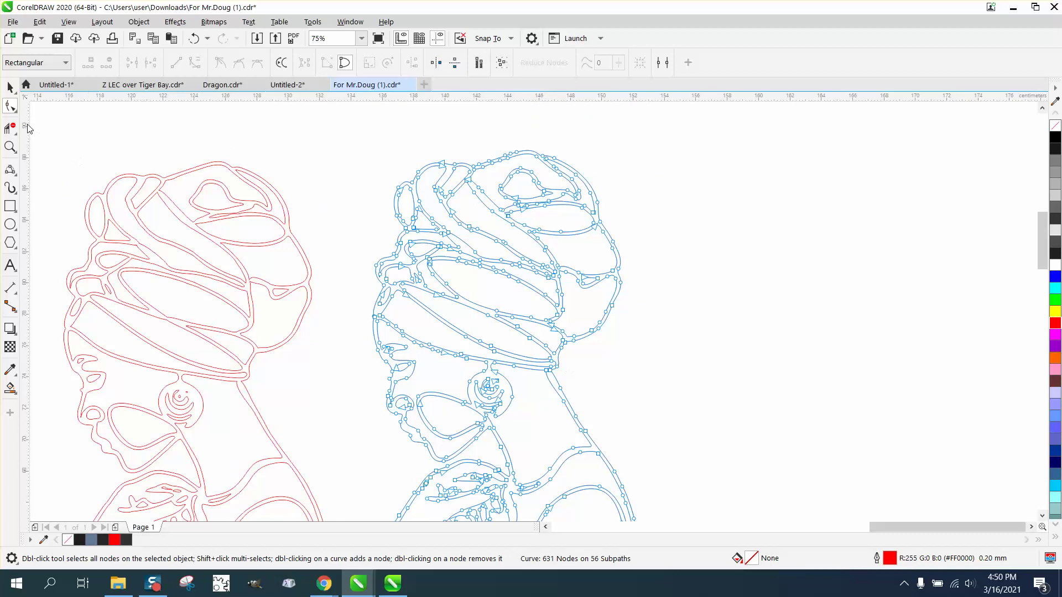
pyautogui.click(10, 146)
pyautogui.moveTo(595, 327); pyautogui.dragTo(374, 169)
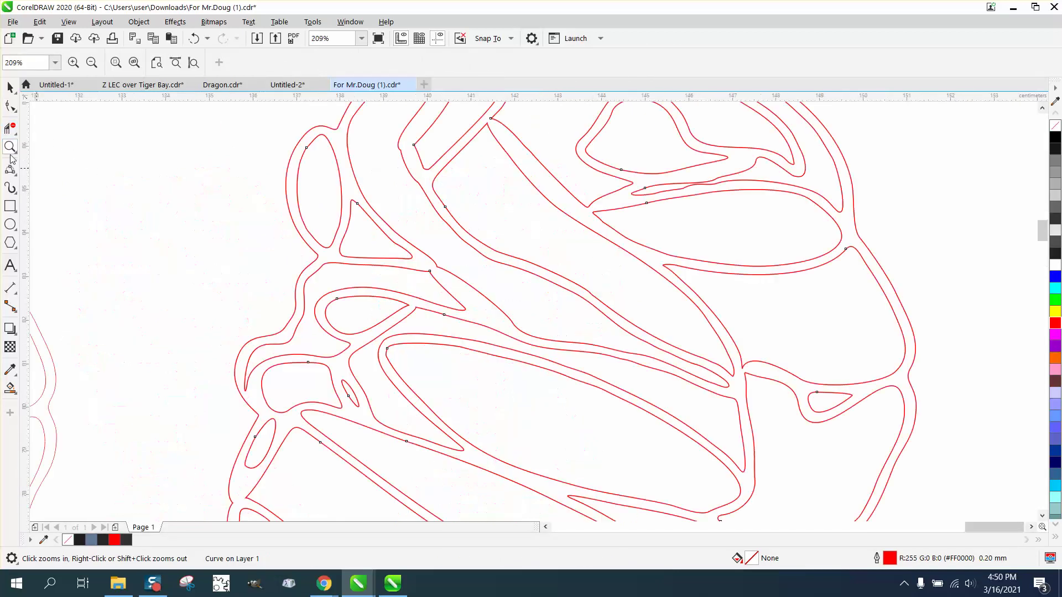
# Step: Switch to the Smooth tool with a 1.0 cm nib size
pyautogui.click(15, 112)
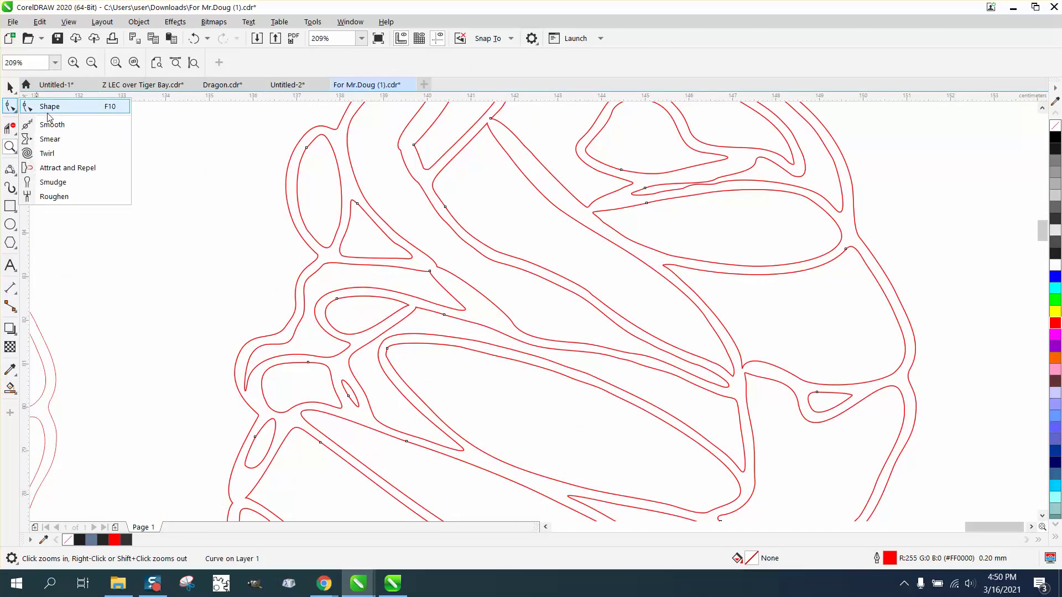
pyautogui.click(53, 123)
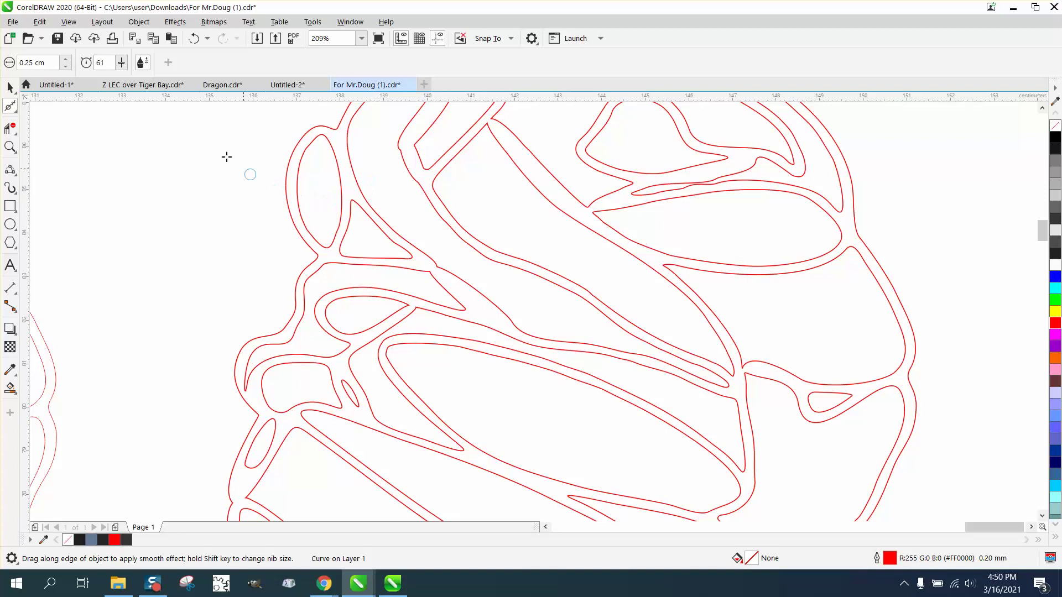
pyautogui.moveTo(54, 65); pyautogui.dragTo(2, 69)
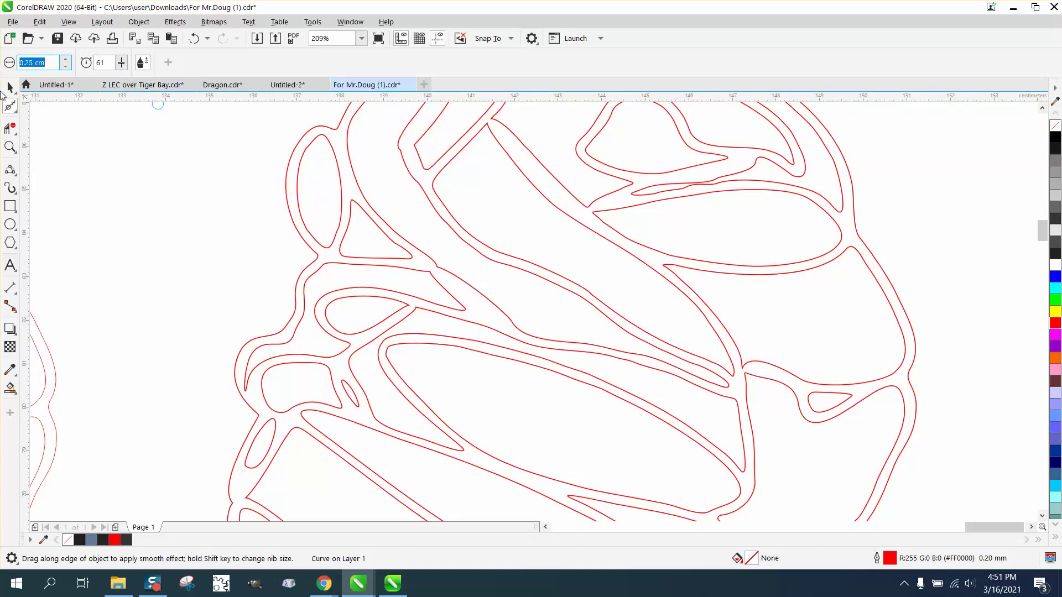
pyautogui.write('1')
pyautogui.press('Return')
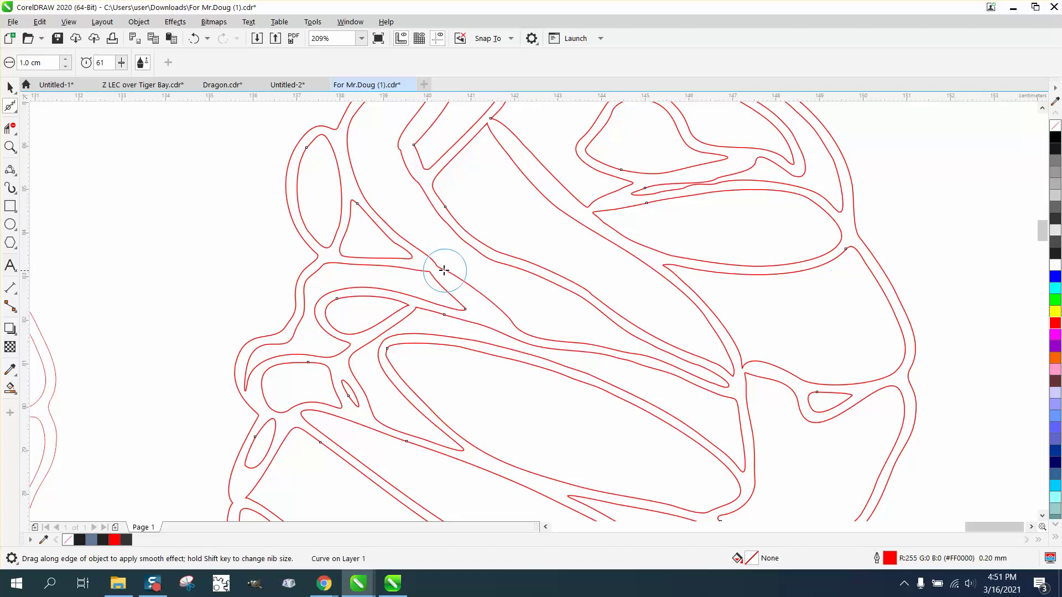
# Step: Brush-smooth the left, upper and lower-right turban junctions of the right copy
pyautogui.moveTo(443, 268); pyautogui.dragTo(434, 280)
pyautogui.moveTo(489, 166); pyautogui.dragTo(486, 123)
pyautogui.moveTo(605, 180)
pyautogui.mouseDown()
pyautogui.moveTo(616, 208)
pyautogui.moveTo(602, 230)
pyautogui.moveTo(580, 205)
pyautogui.moveTo(669, 278)
pyautogui.mouseUp()
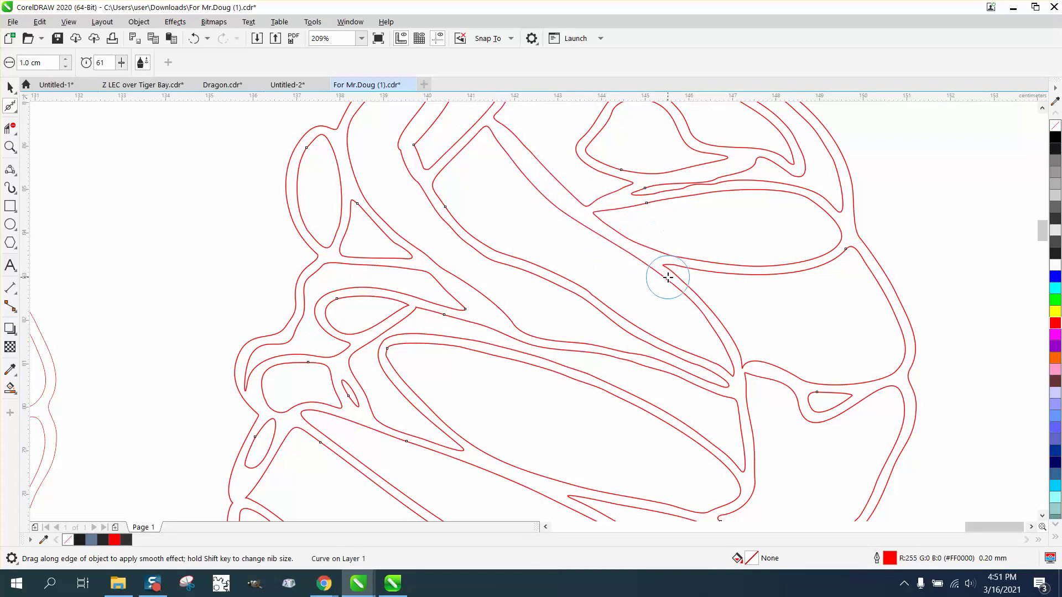
# Step: Zoom into the kinked junction near the turban top and delete the kink node
pyautogui.press('z')
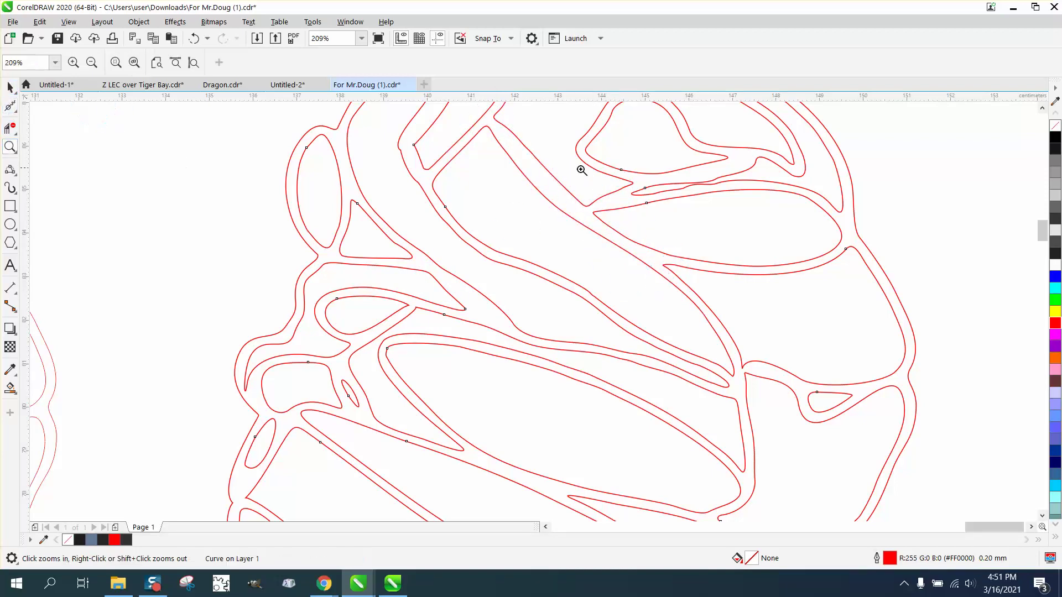
pyautogui.moveTo(654, 197); pyautogui.dragTo(772, 251)
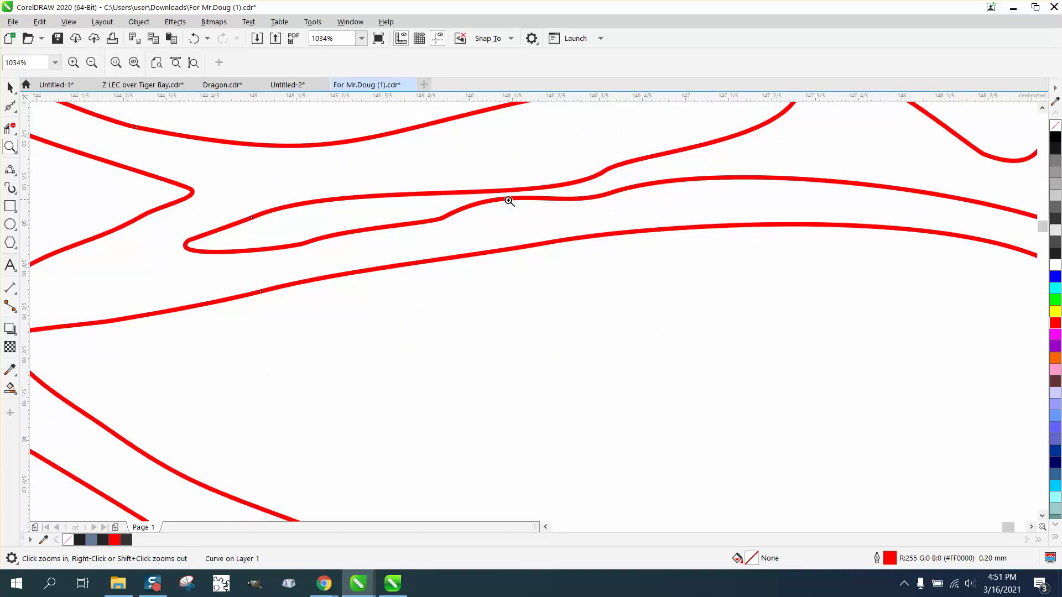
pyautogui.click(18, 115)
pyautogui.click(46, 104)
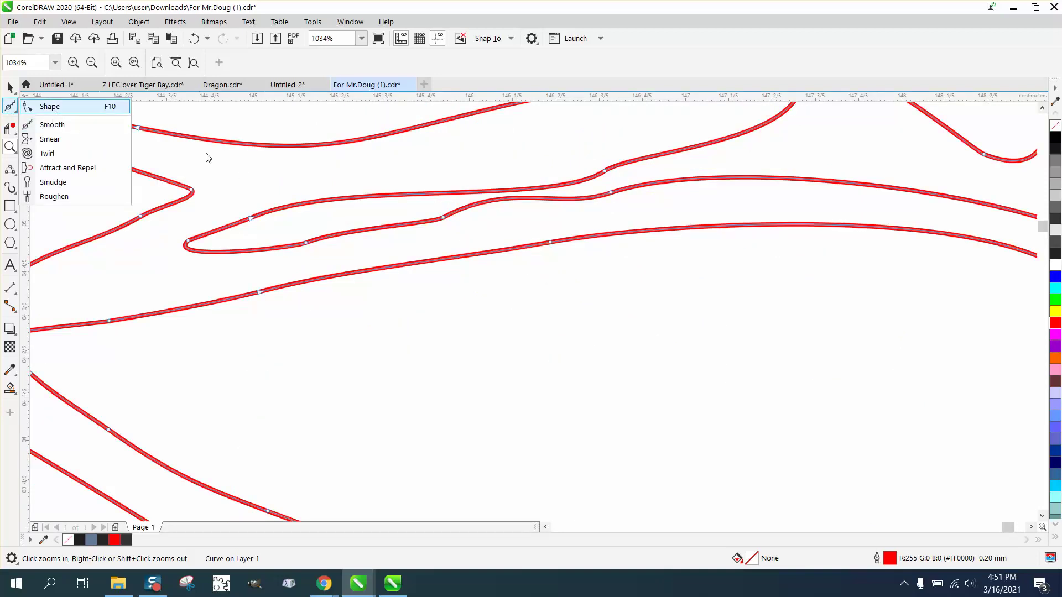
pyautogui.doubleClick(609, 194)
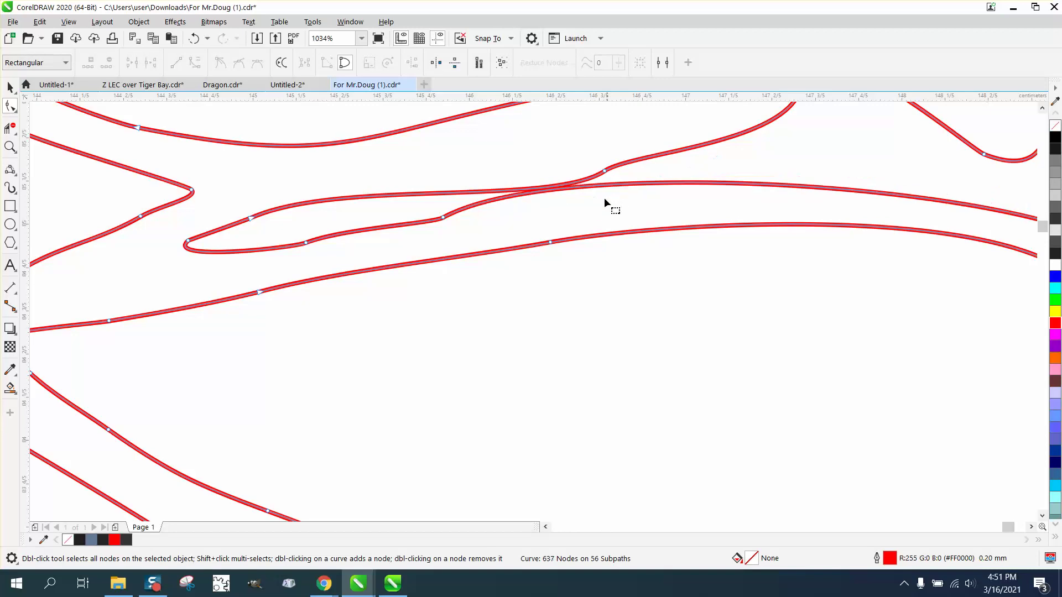
# Step: Pull the junction segment down into a smoother curve, leaving 636 nodes
pyautogui.click(444, 218)
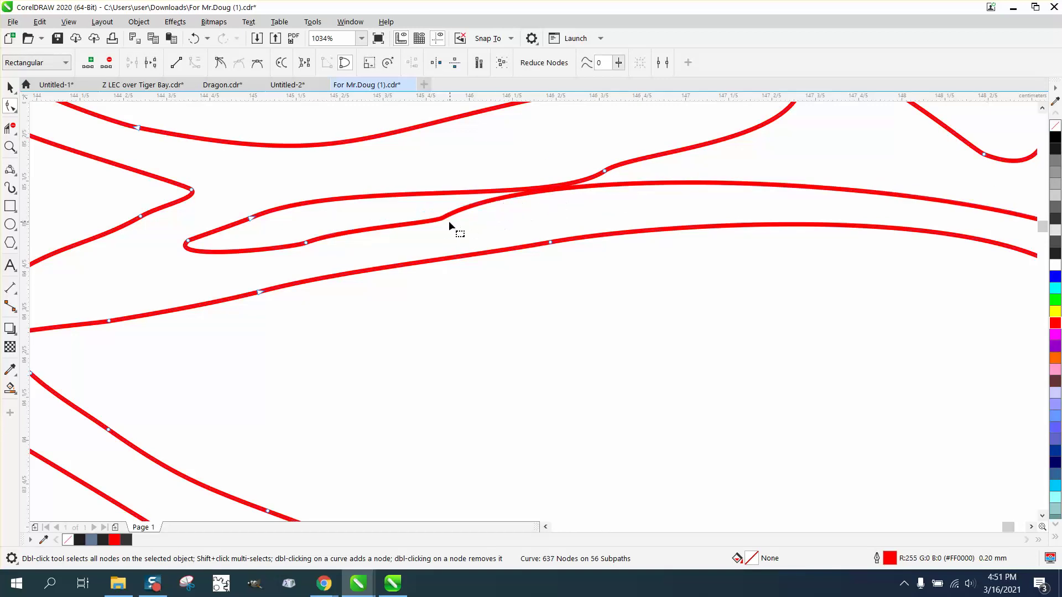
pyautogui.moveTo(507, 200); pyautogui.dragTo(534, 215)
pyautogui.scroll(-4, 528, 218)
pyautogui.scroll(-2, 536, 231)
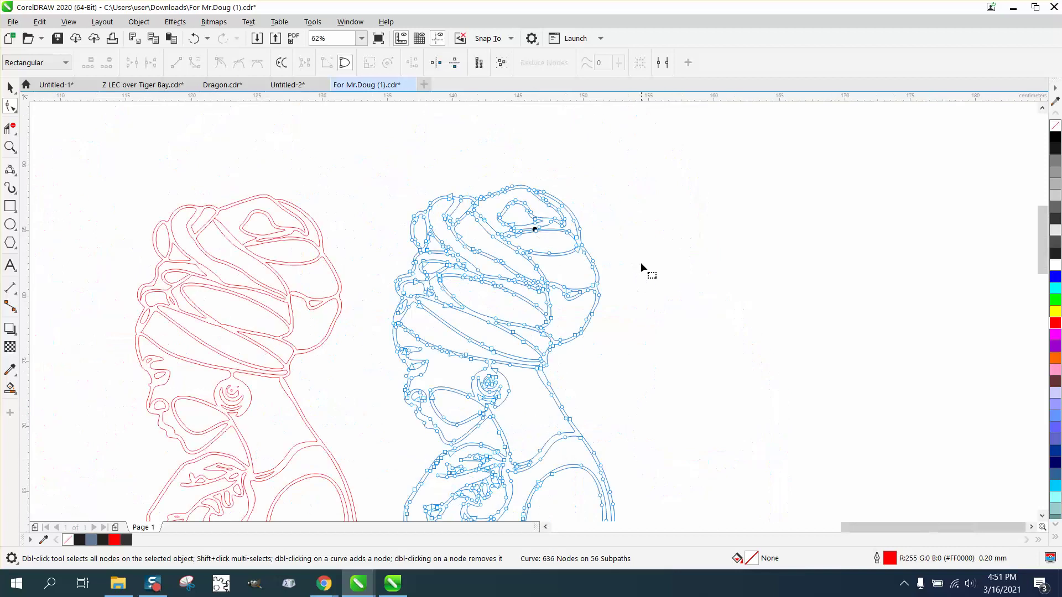